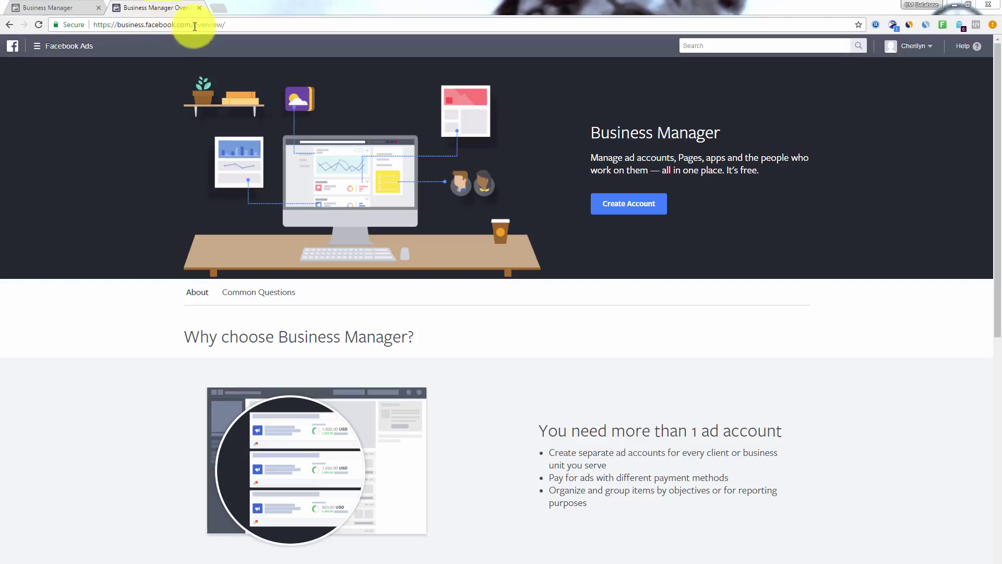
Inspect the form for creating a new Business Manager account and close it without creating one
left_click_drag(191, 26, 152, 24)
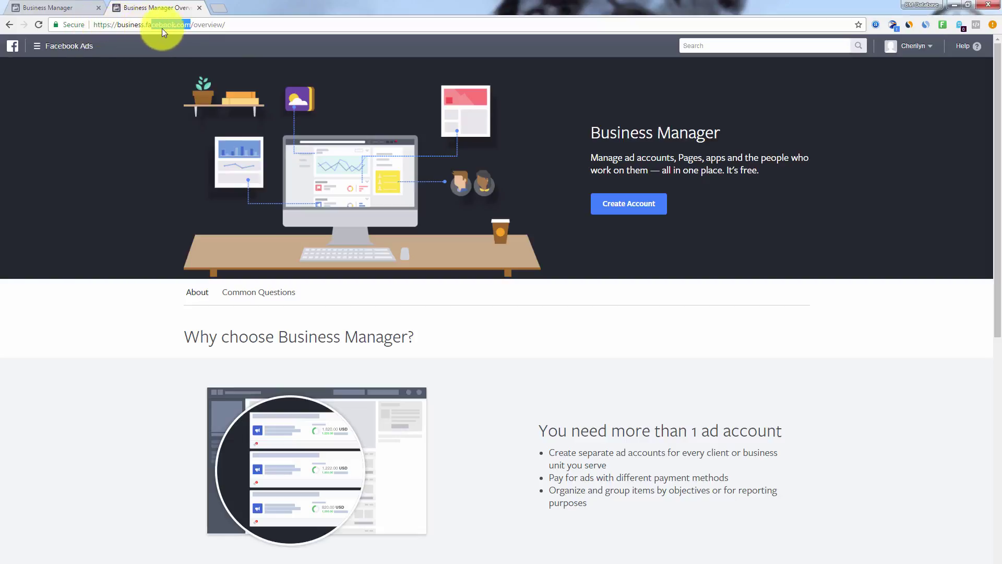
left_click(634, 204)
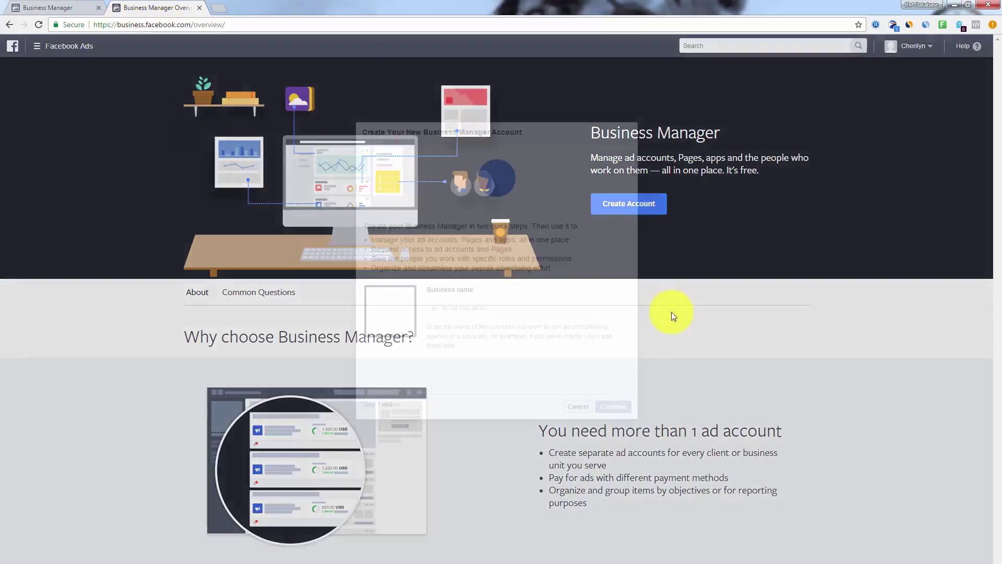
left_click(478, 307)
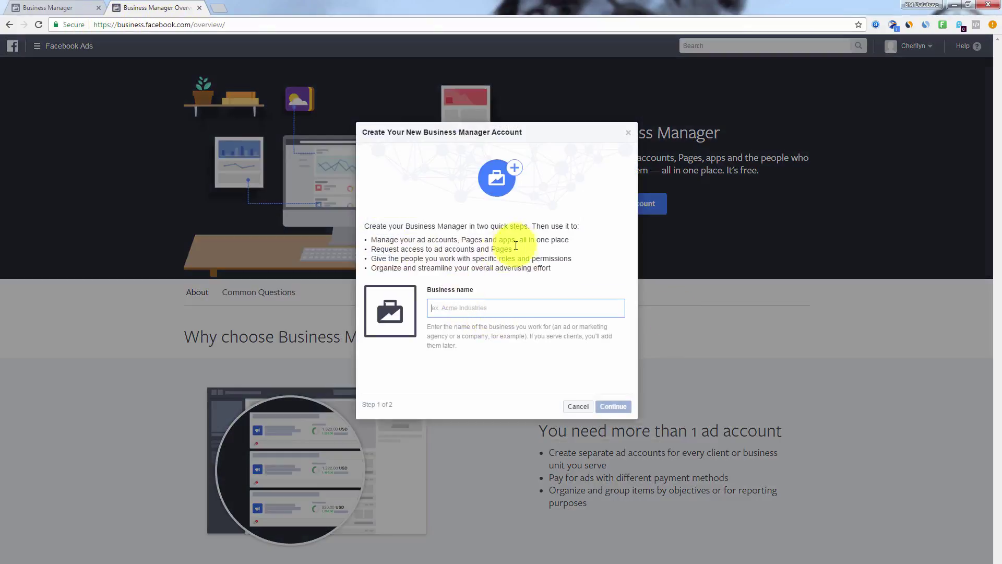
left_click(573, 408)
Inspect the new ad account form in the BM Database business settings and cancel it
left_click(45, 8)
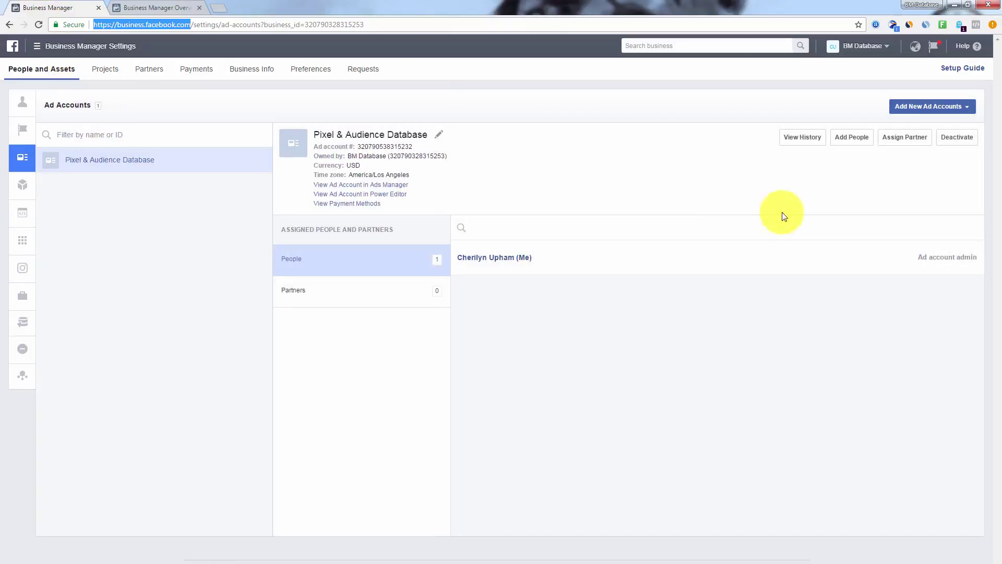
left_click(934, 107)
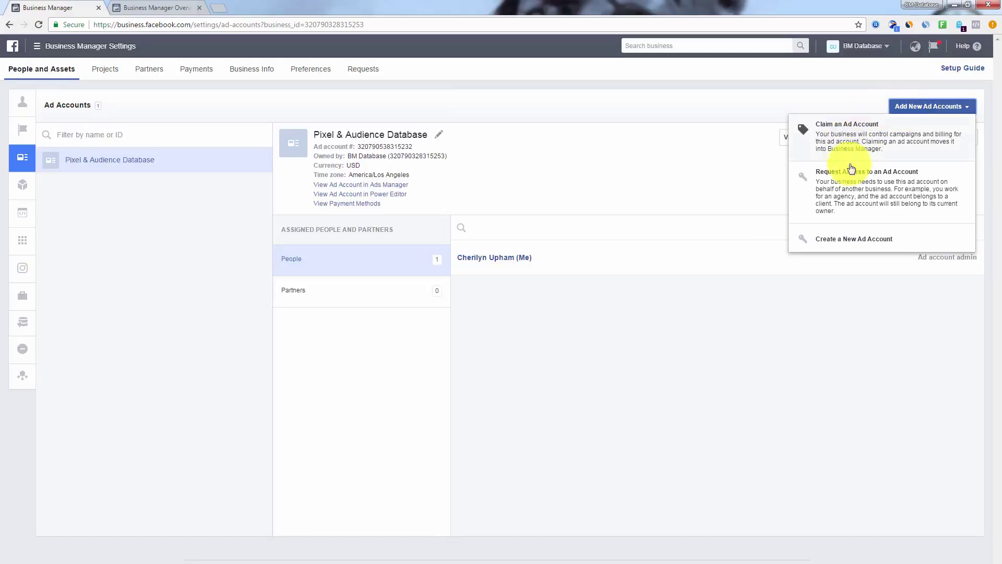
left_click(853, 240)
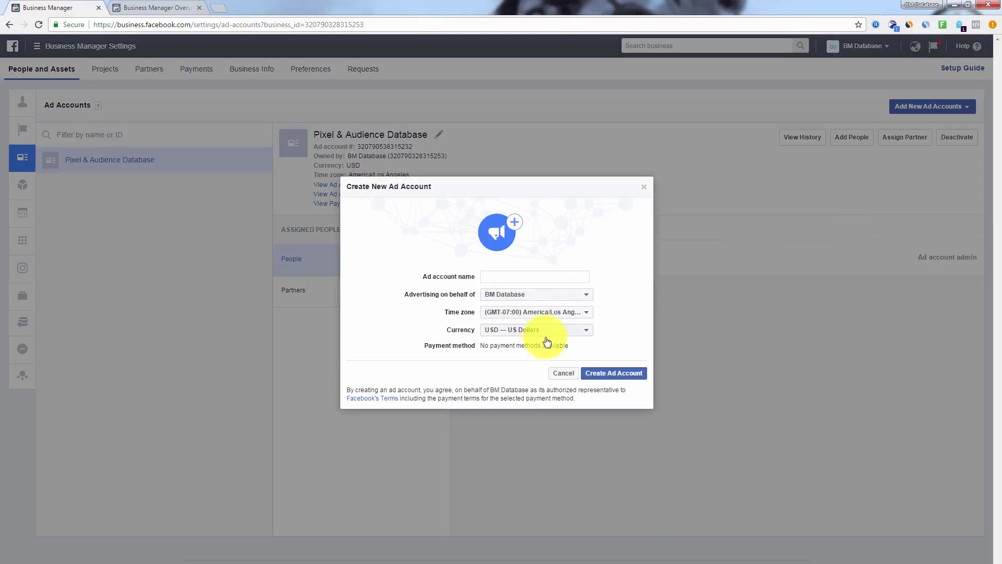
left_click(567, 376)
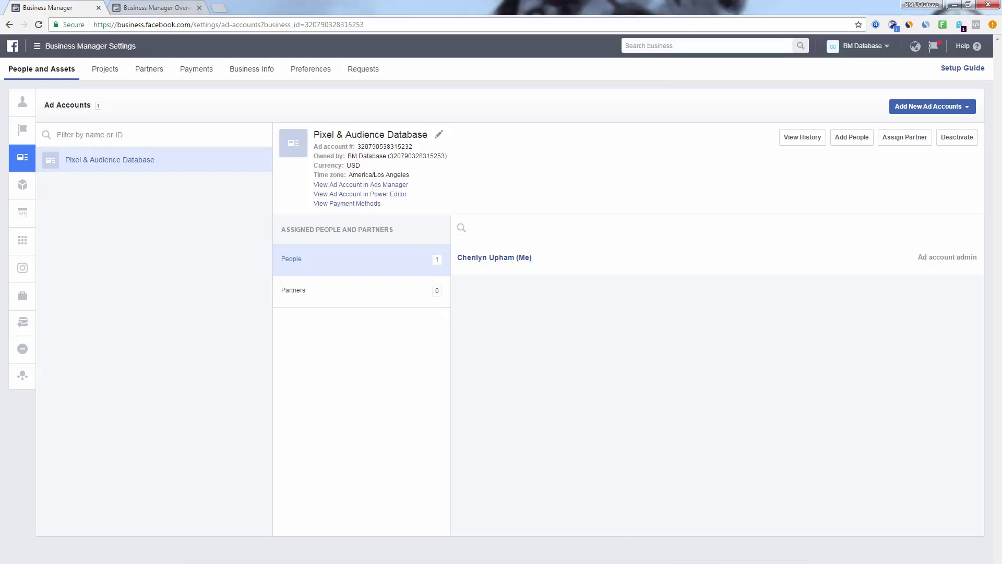
Switch to XMind and examine the Business Manager Asset (1) topics and their link to Business Manage Account (2)
left_click(681, 563)
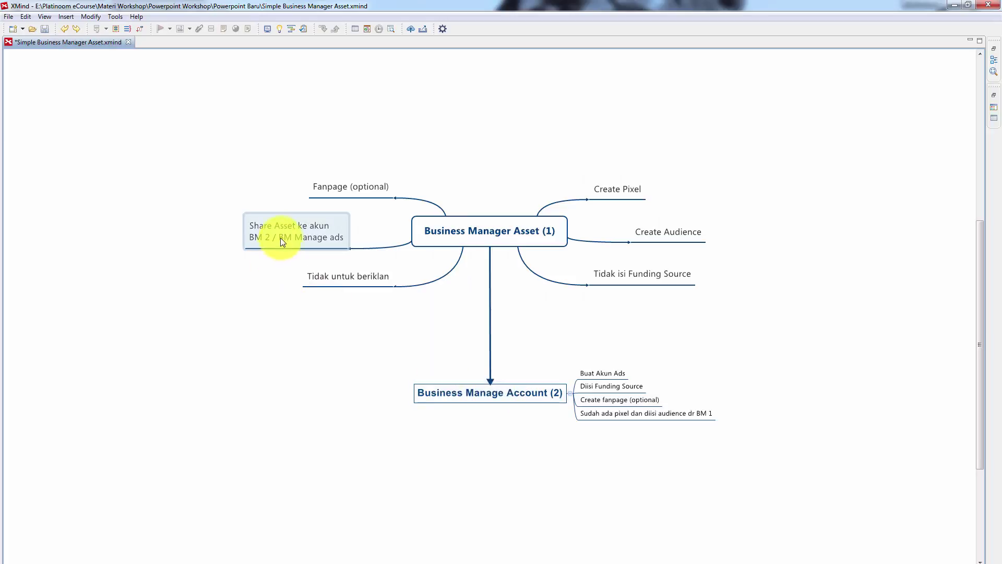
left_click(614, 188)
left_click(660, 230)
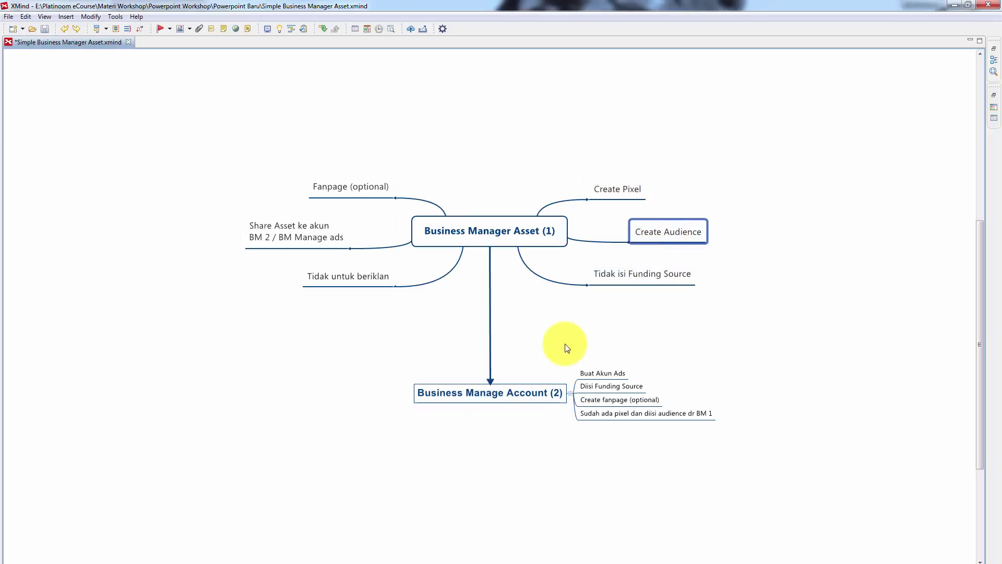
left_click(531, 394)
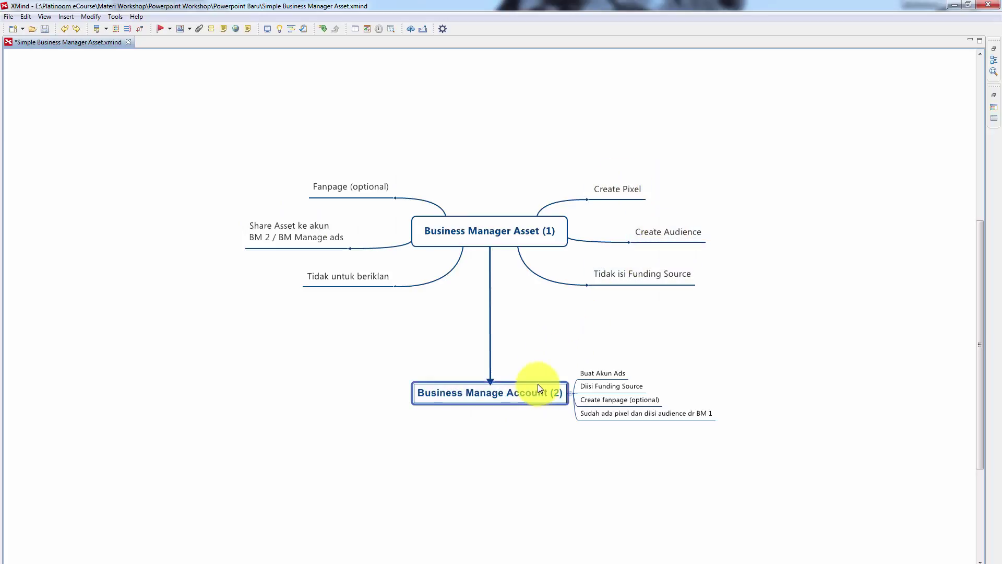
left_click(530, 438)
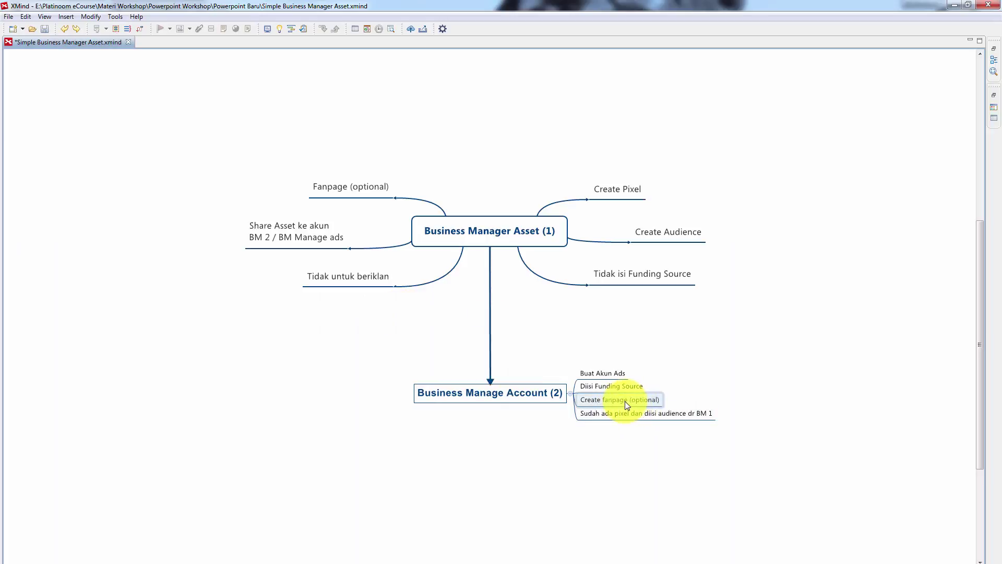
left_click(488, 312)
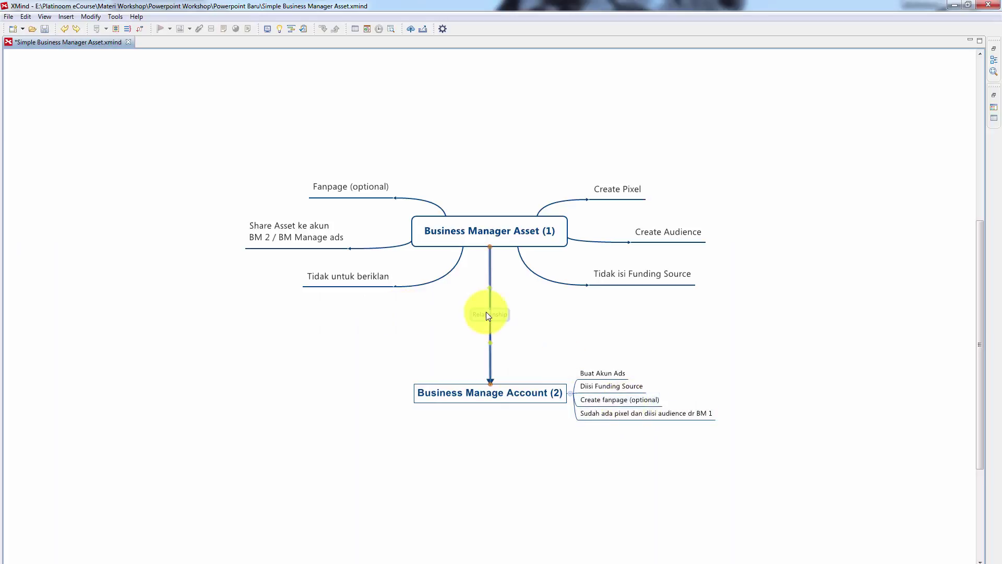
left_click(440, 313)
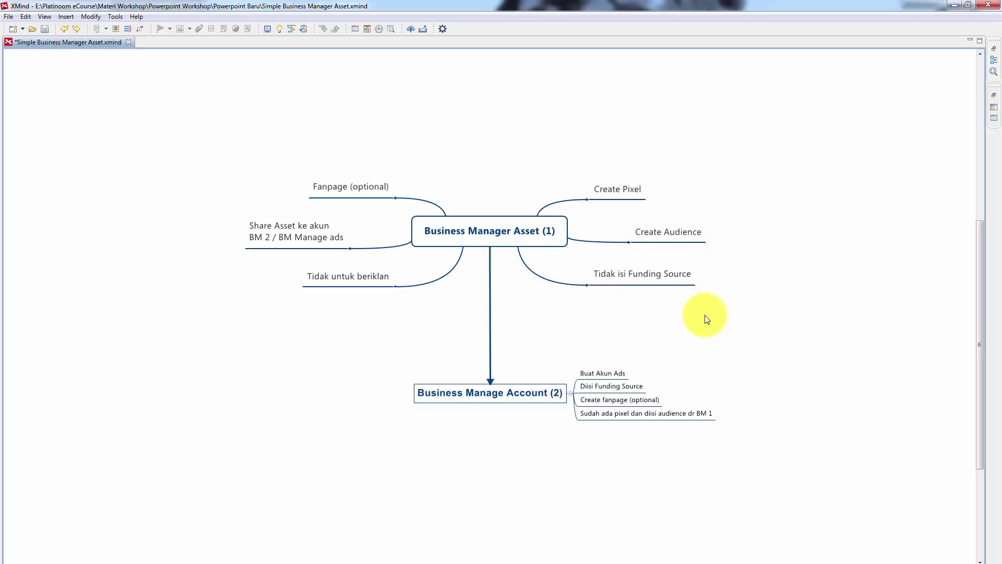
Return to the browser, view the Pixel & Audience Database ad account in Ads Manager, and close that page
left_click(951, 5)
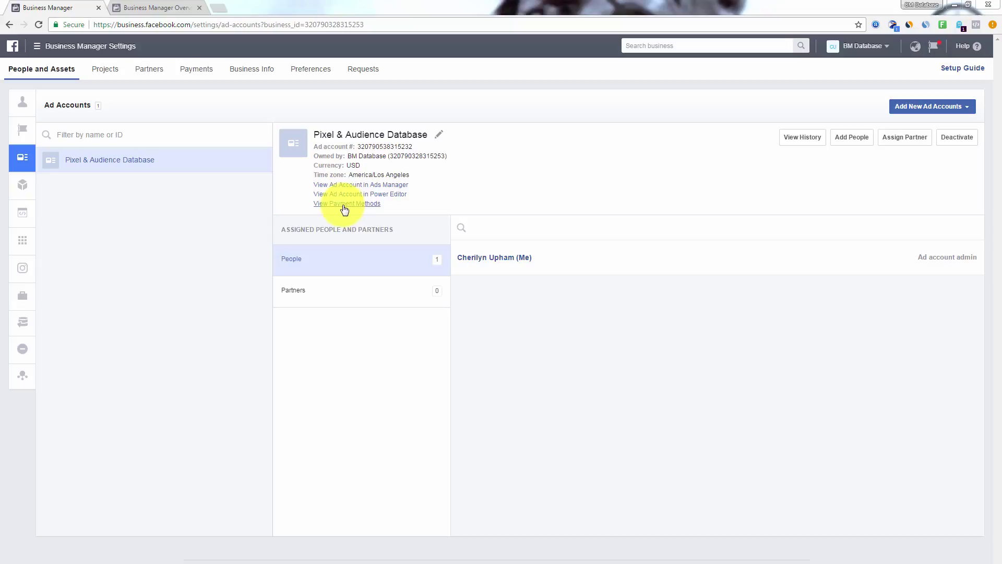
mouse_move(45, 197)
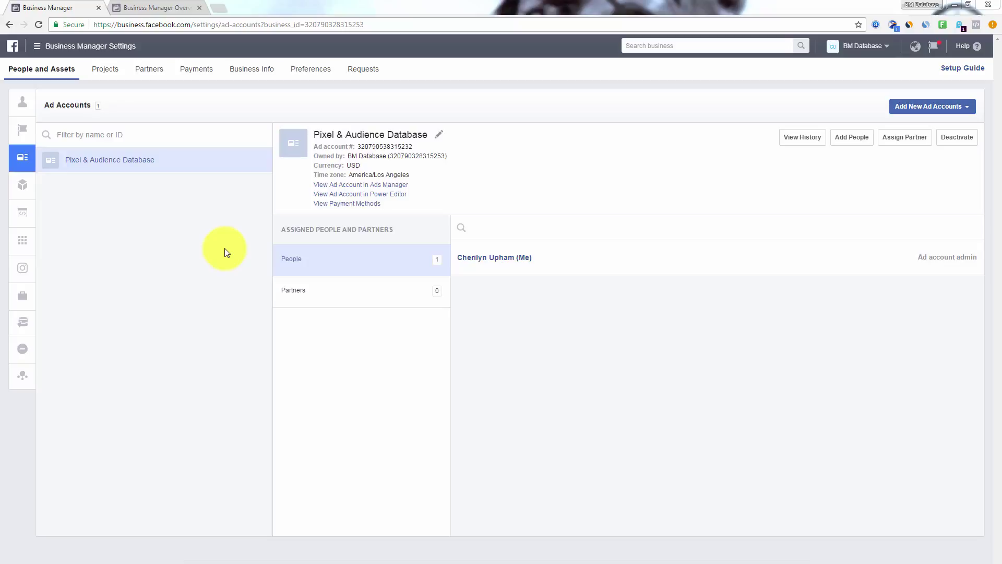
left_click(368, 185)
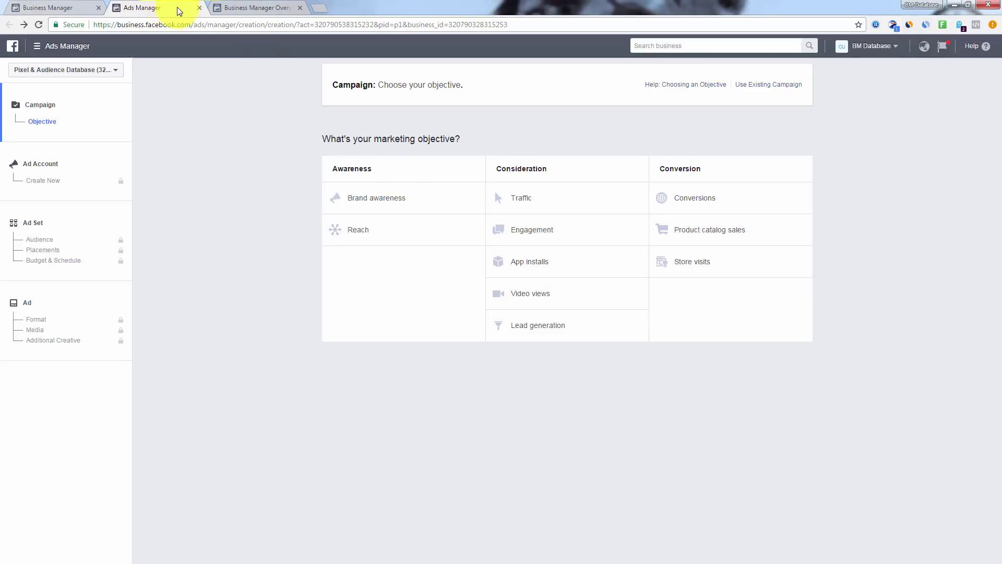
left_click(199, 8)
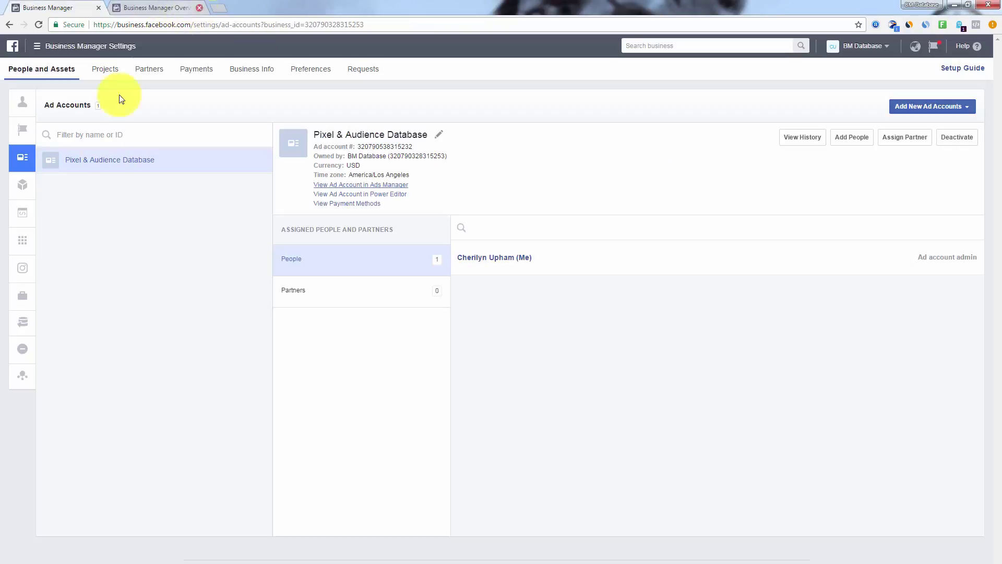
Create a new ad account named "Pixel & Audience Database 2" for BM Database and skip adding people
left_click(947, 107)
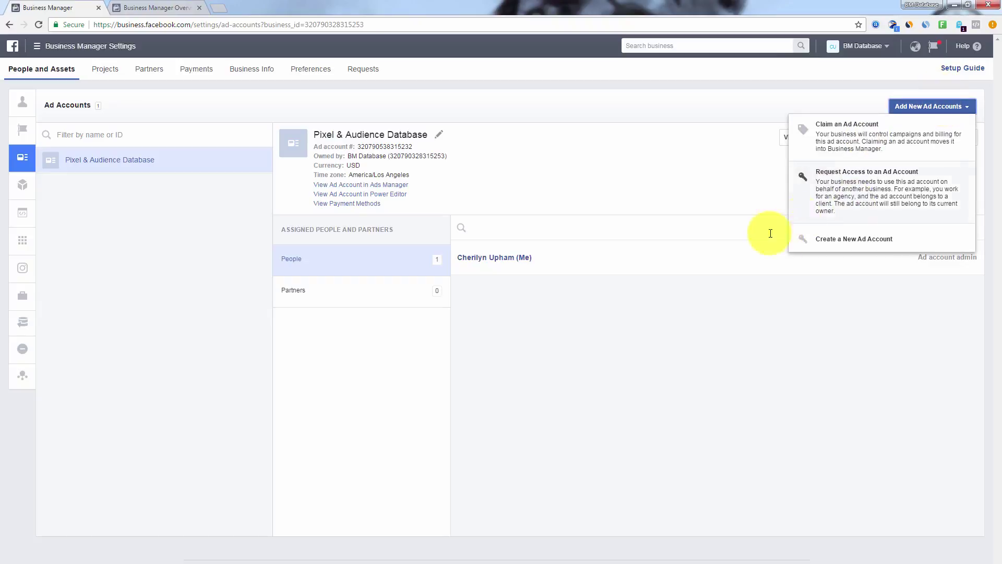
left_click(836, 244)
left_click(515, 278)
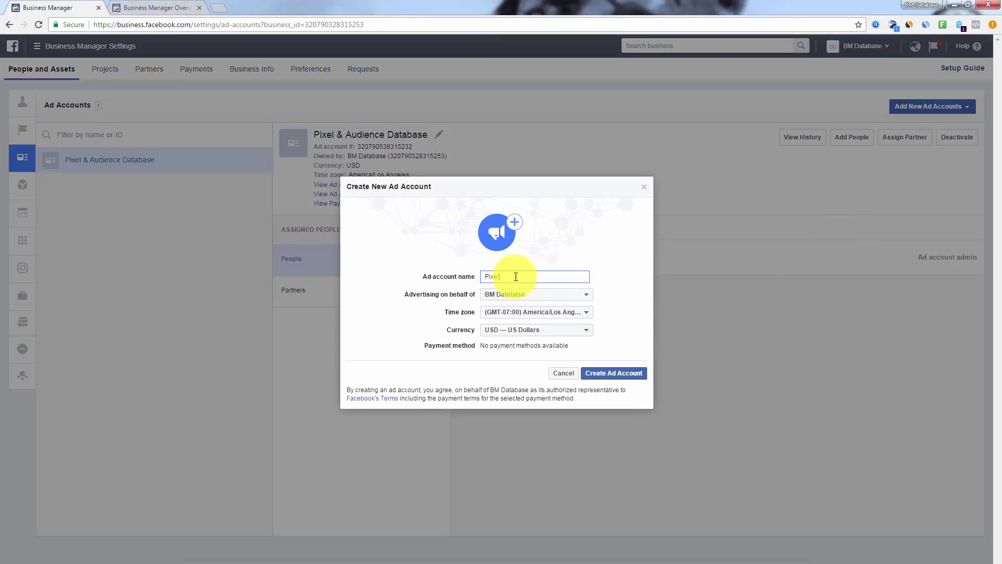
type("Pixel & Audience Databse 2")
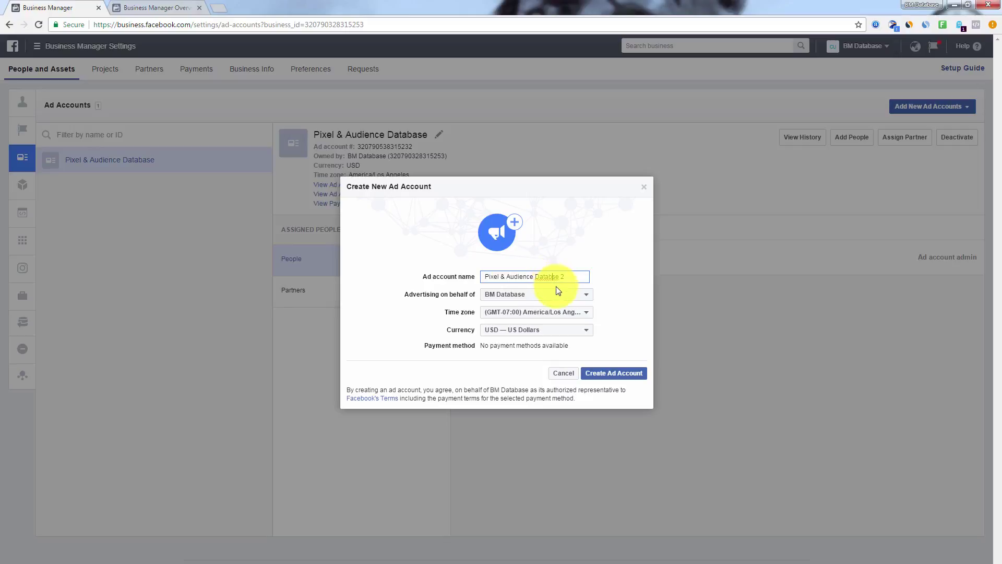
type("a")
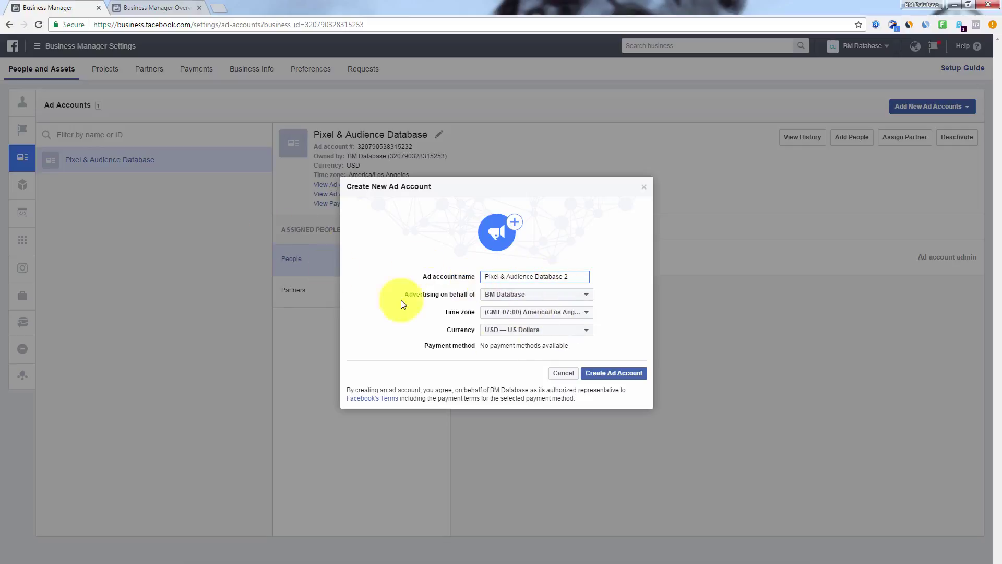
left_click(610, 374)
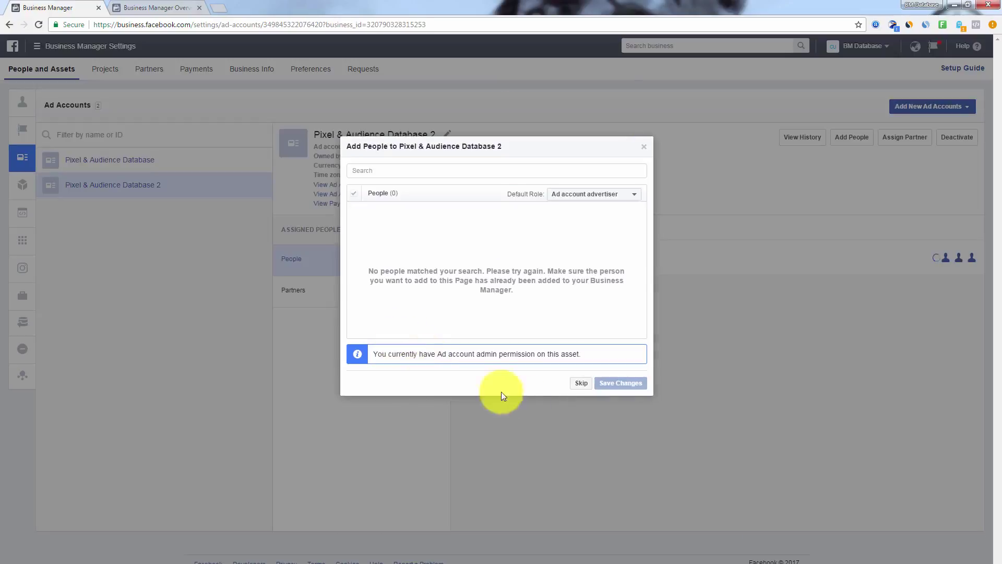
left_click(581, 383)
left_click(637, 252)
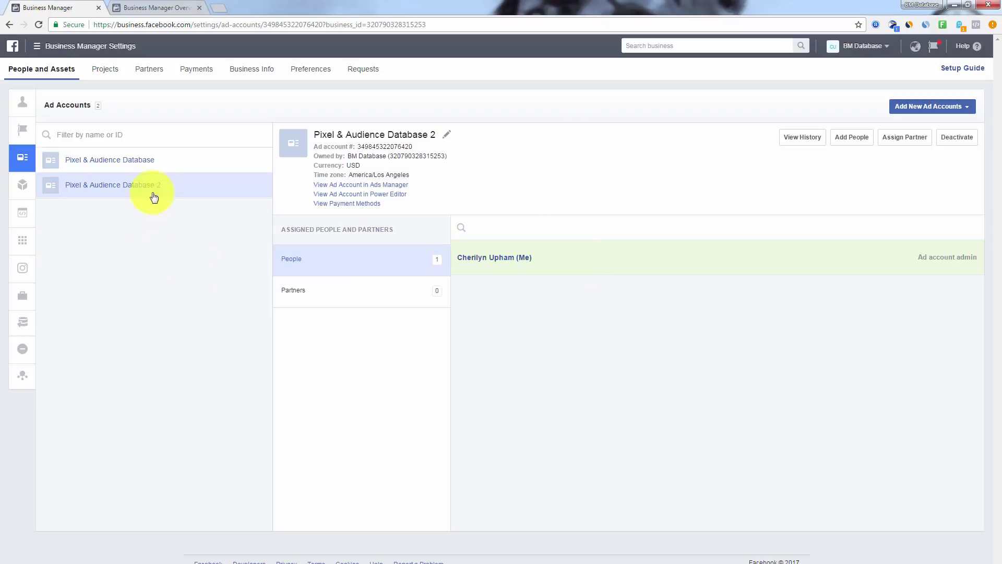
View the Pixel & Audience Database 2 account in Ads Manager and leave the campaign page without saving
left_click(393, 185)
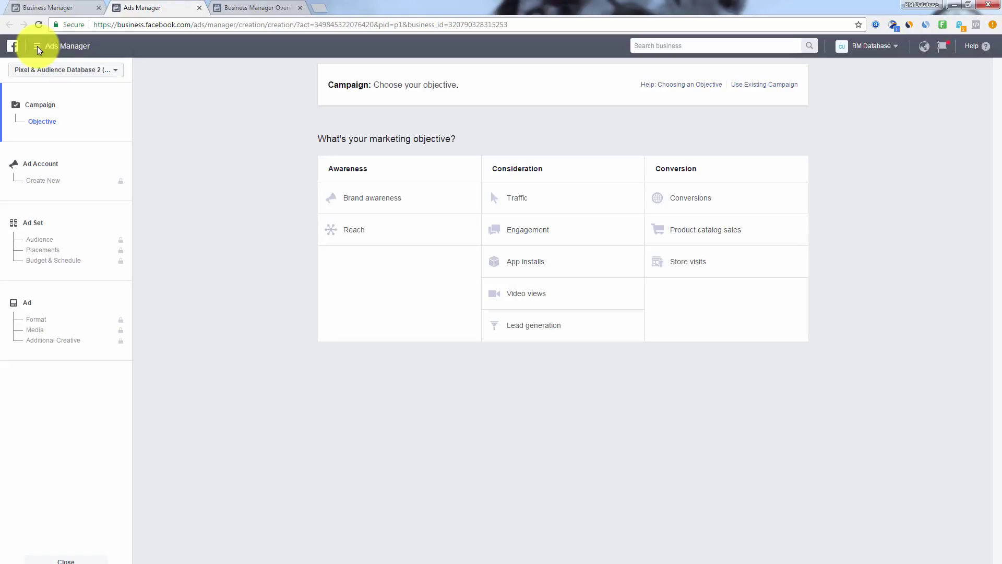
left_click(199, 9)
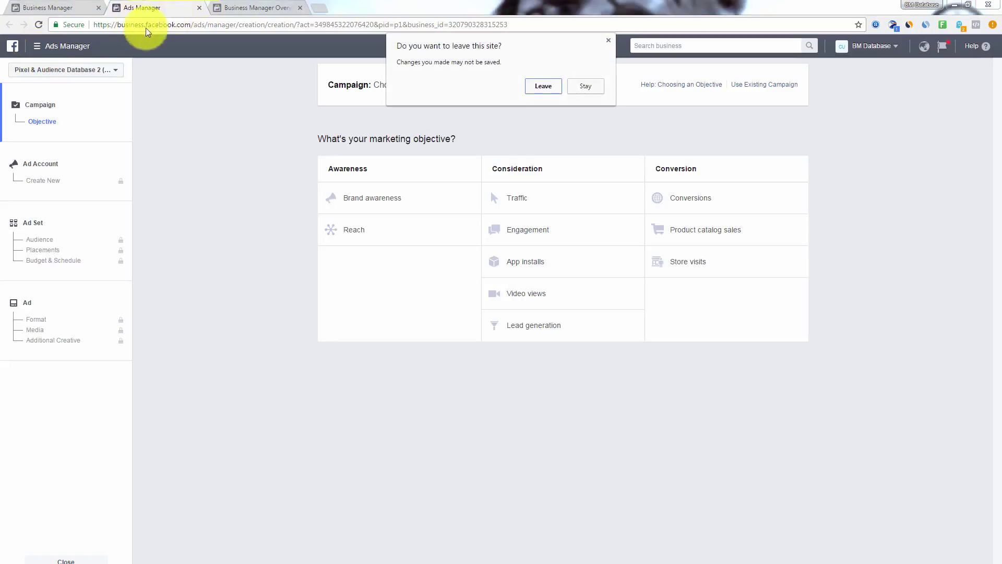
left_click(541, 86)
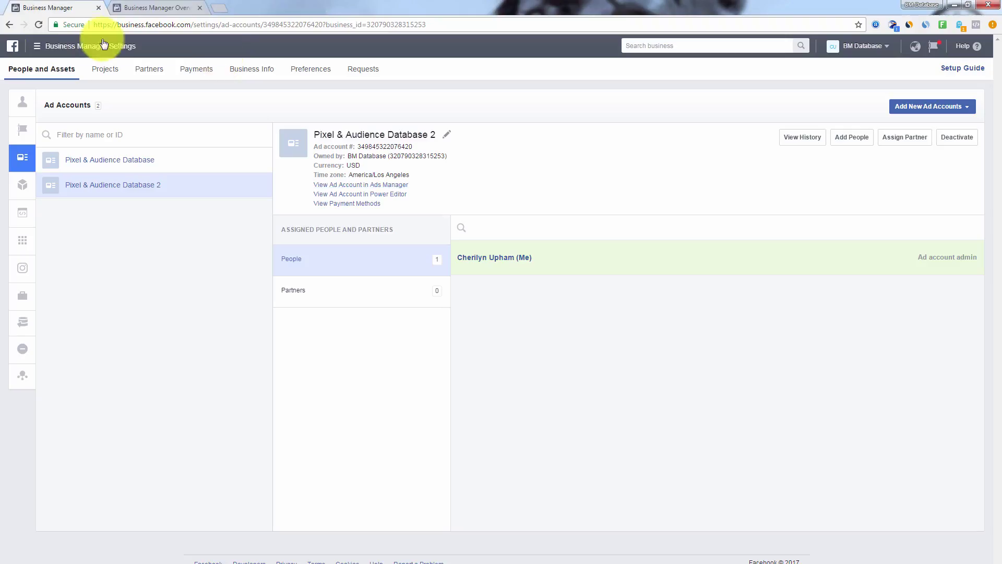
View the payment methods of Pixel & Audience Database 2 and open that account's Pixels page
left_click(358, 205)
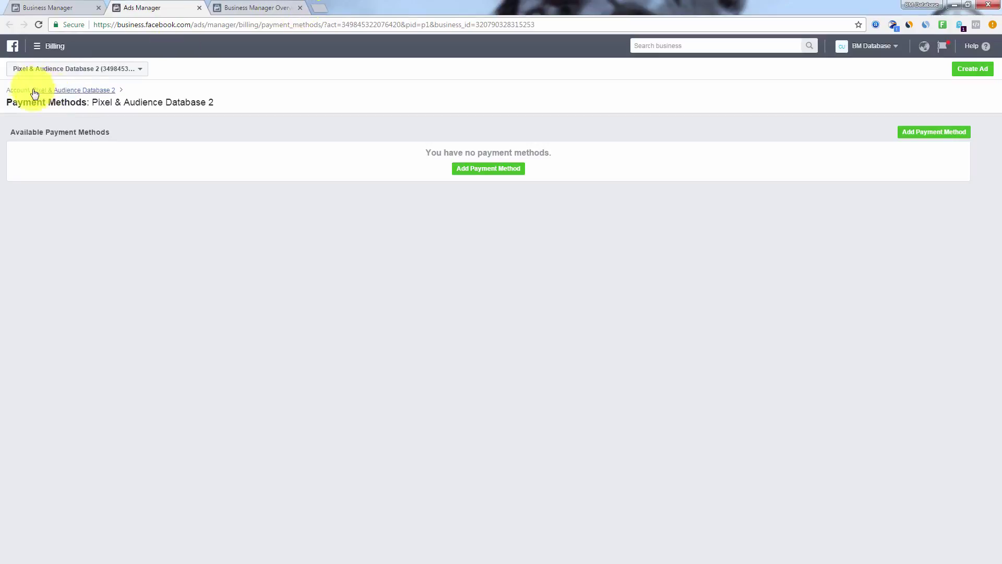
left_click(38, 50)
mouse_move(78, 230)
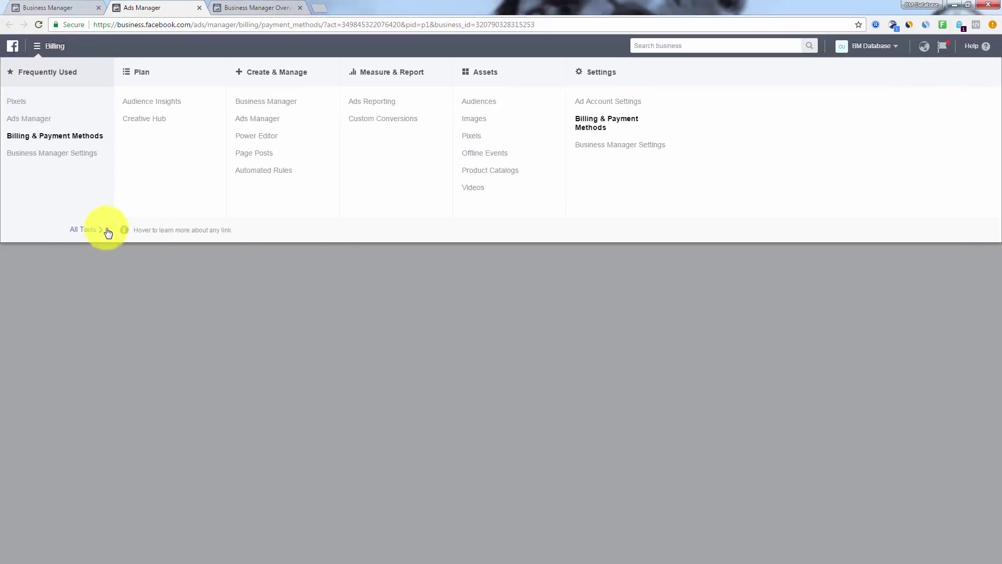
left_click(472, 137)
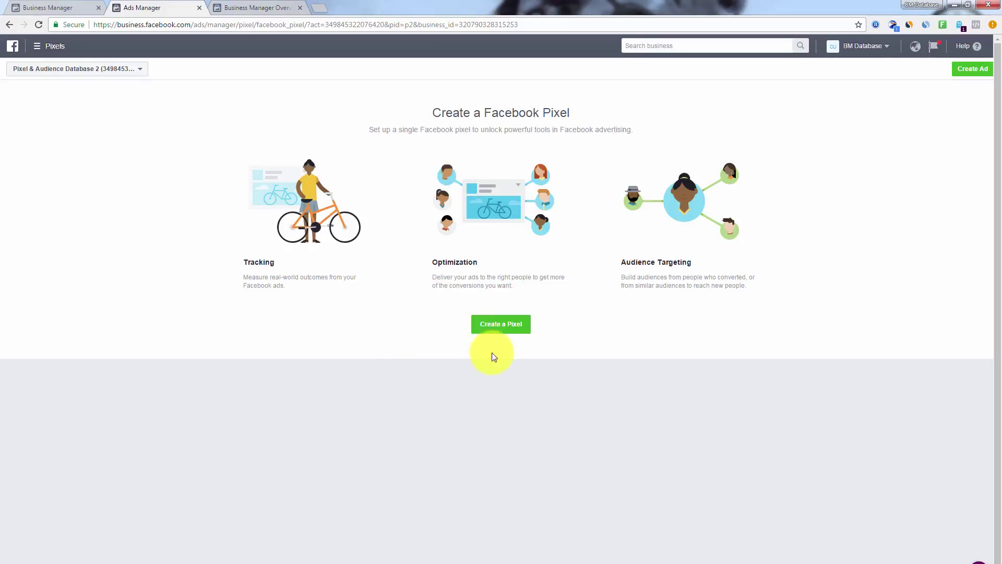
Inspect the pixel creation form and its name field for Pixel & Audience Database 2, cancel it, and close the page
left_click(501, 328)
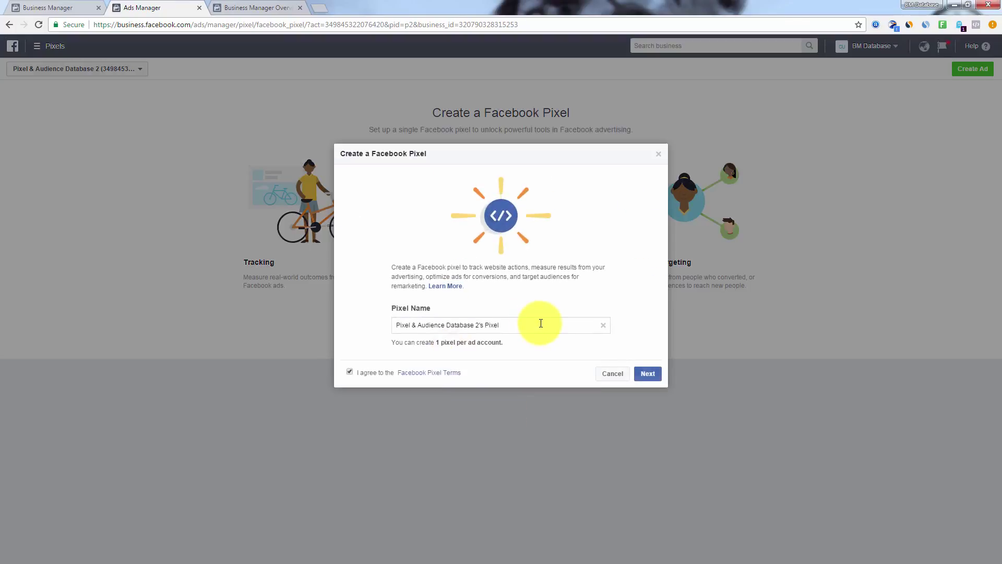
left_click_drag(537, 324, 367, 325)
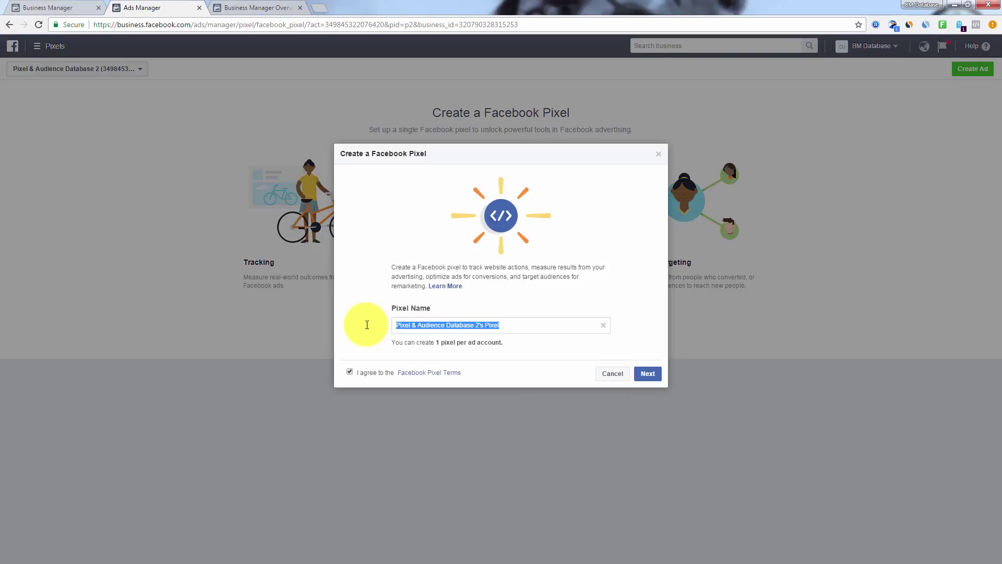
left_click(614, 375)
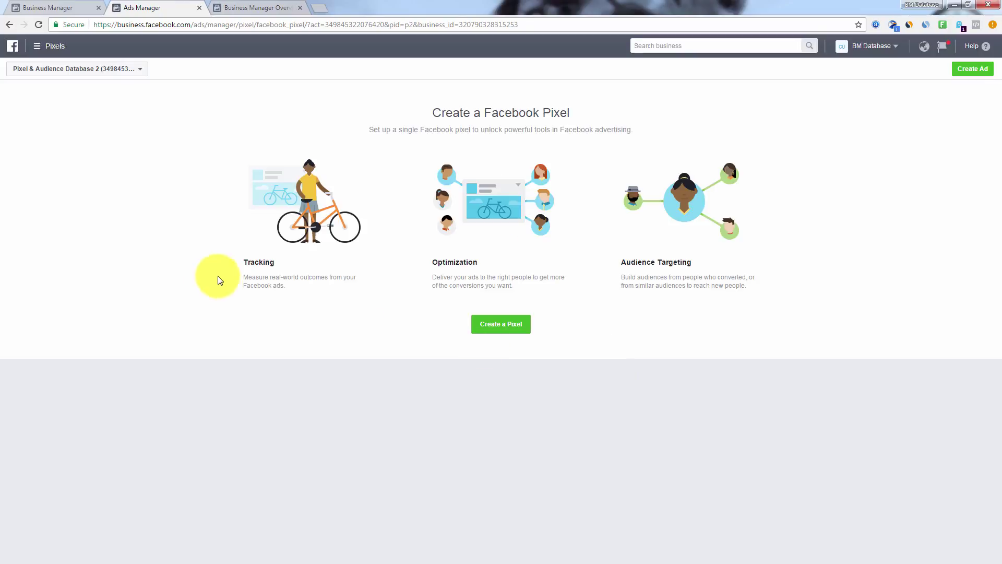
left_click(199, 8)
Open the Pixels page of the original Pixel & Audience Database ad account
left_click(149, 159)
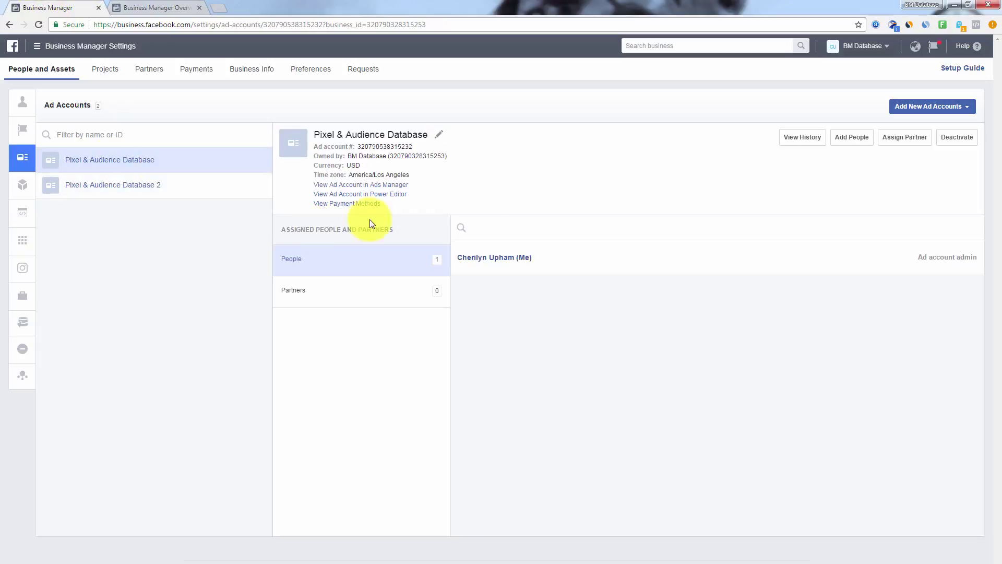
left_click(36, 45)
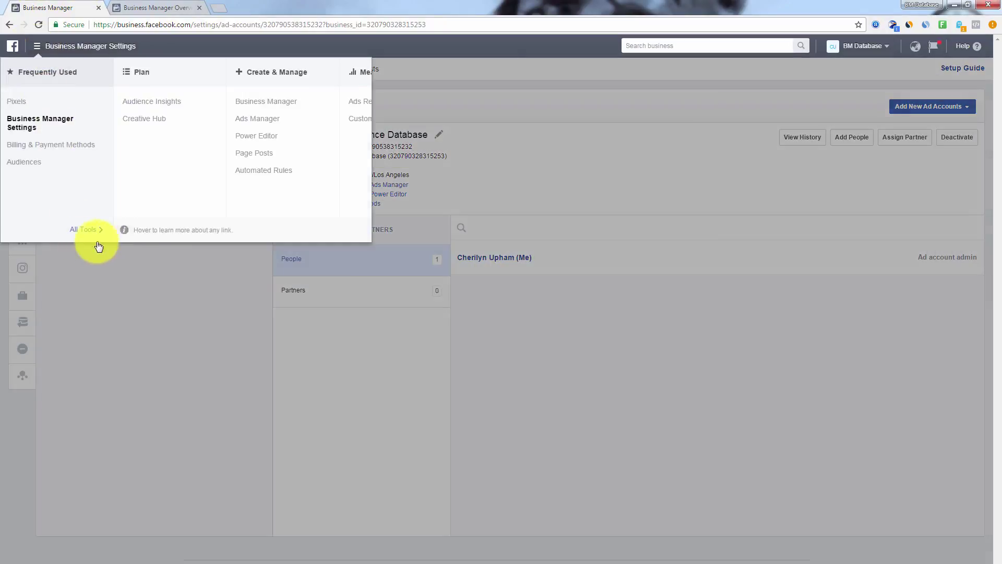
left_click(98, 243)
left_click(477, 141)
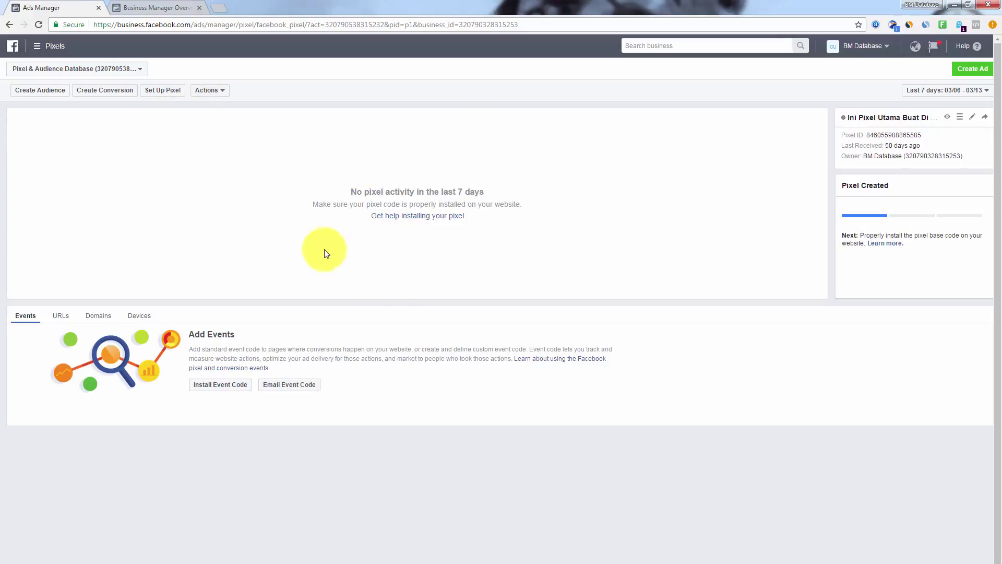
Create a website custom audience named "Audience Website Traffic 1" covering anyone who visited the website in the last 180 days
left_click(33, 96)
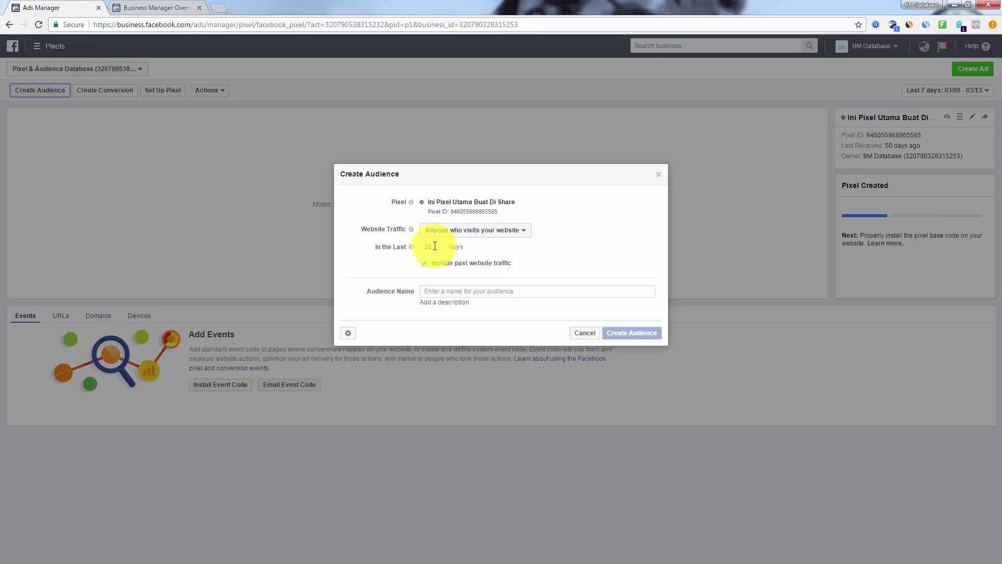
left_click_drag(435, 247, 411, 247)
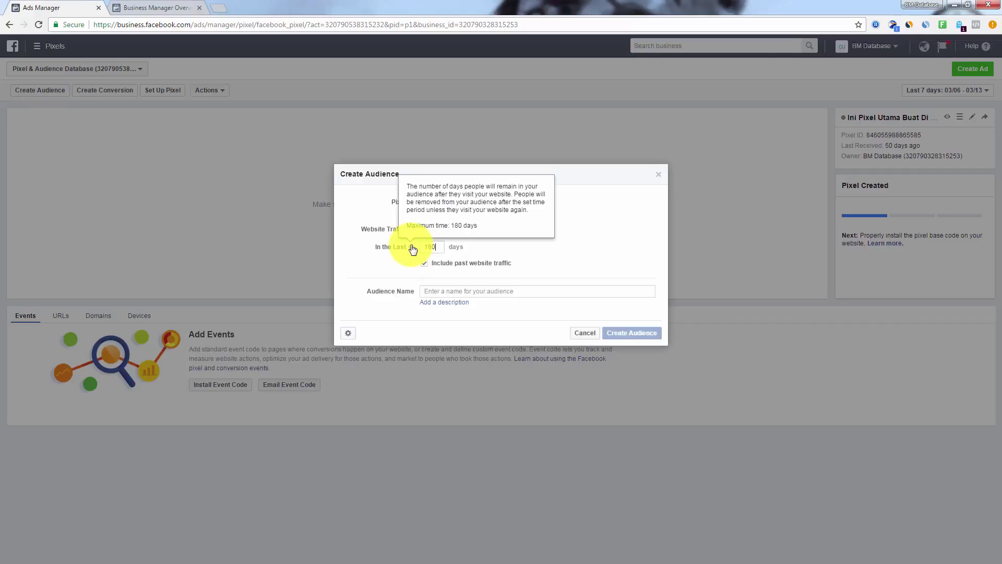
type("180")
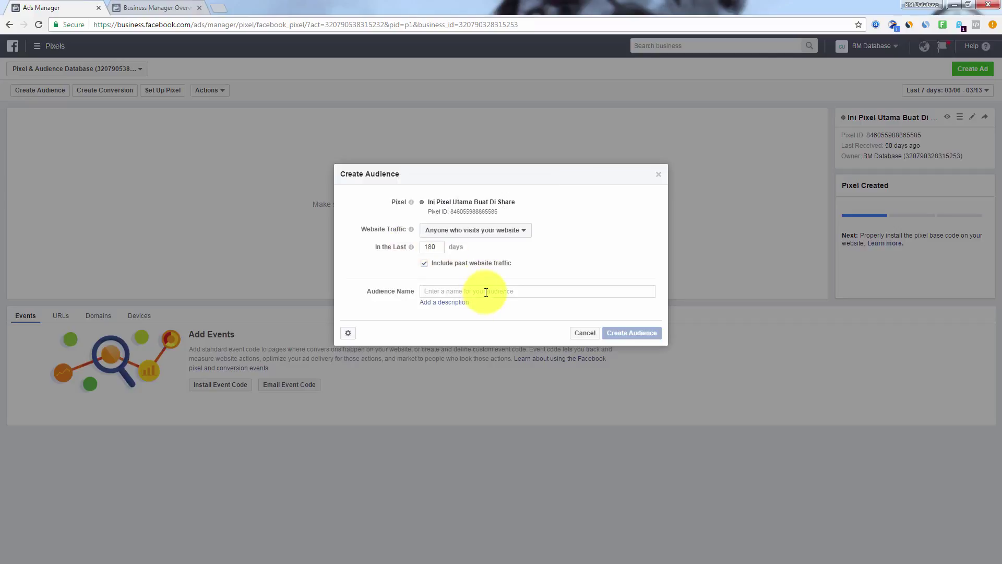
type("Audience Website T")
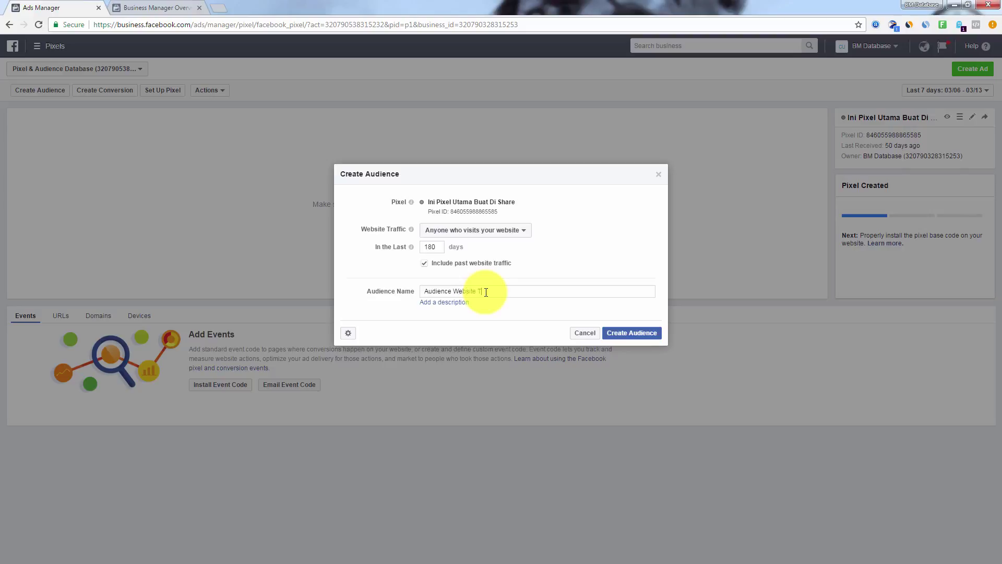
type("raffic 1")
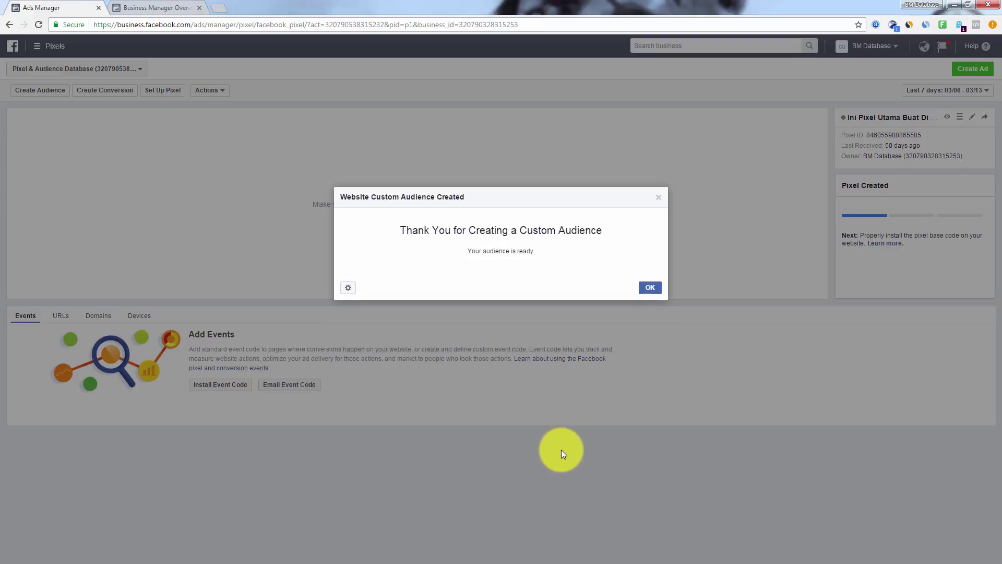
left_click(647, 288)
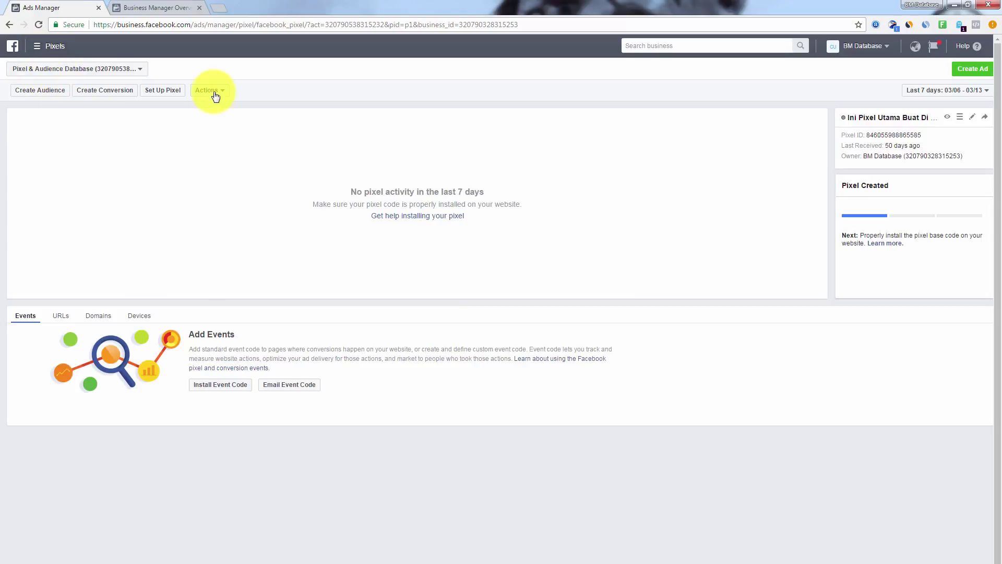
View the ad account's audience list in the Asset Library and return to its Pixels page
left_click(37, 46)
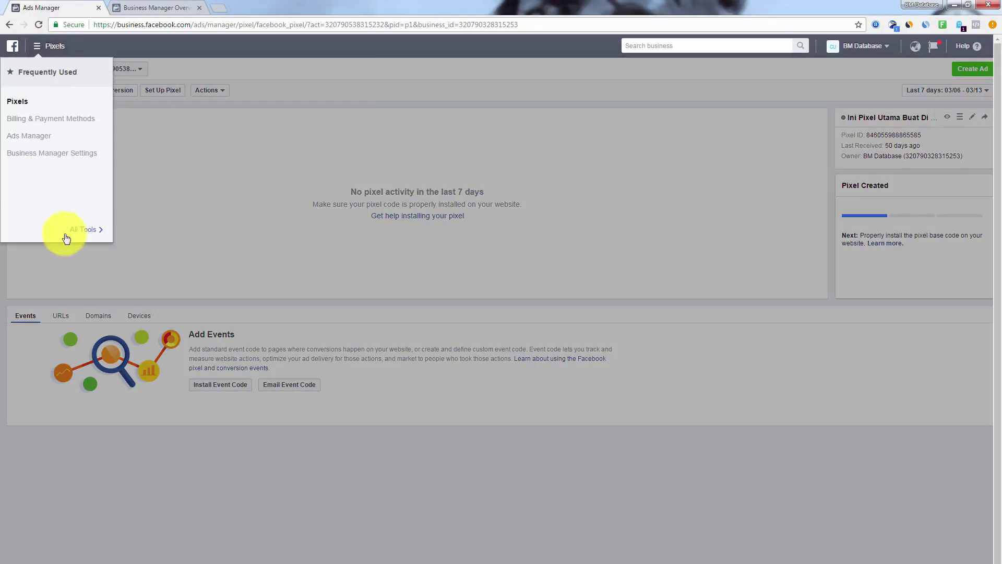
left_click(472, 135)
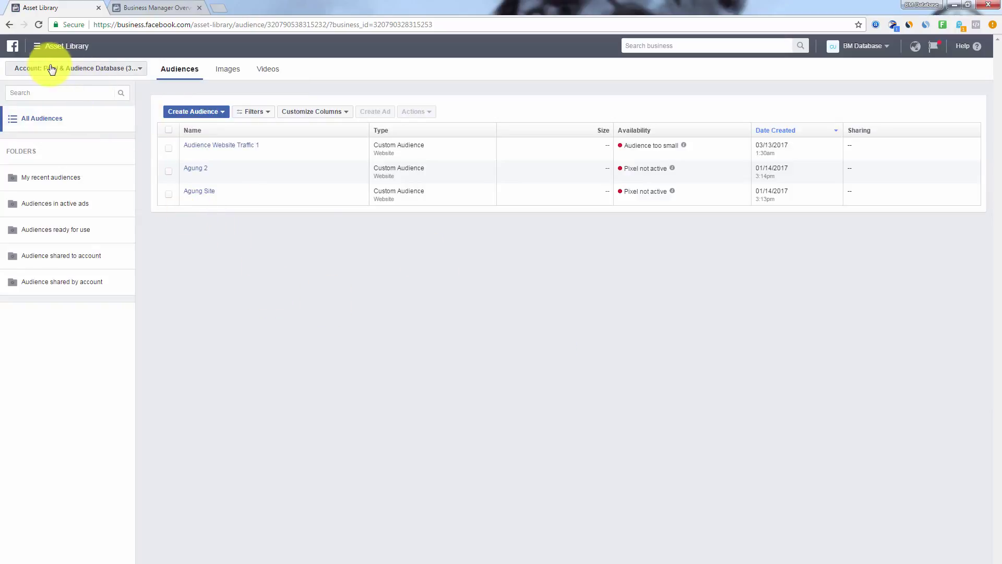
left_click(42, 48)
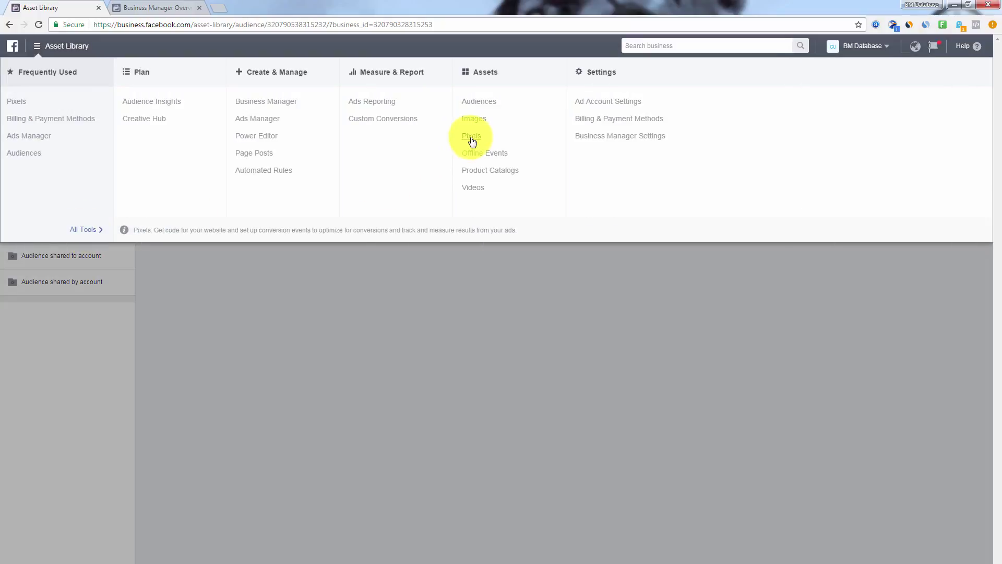
left_click(472, 139)
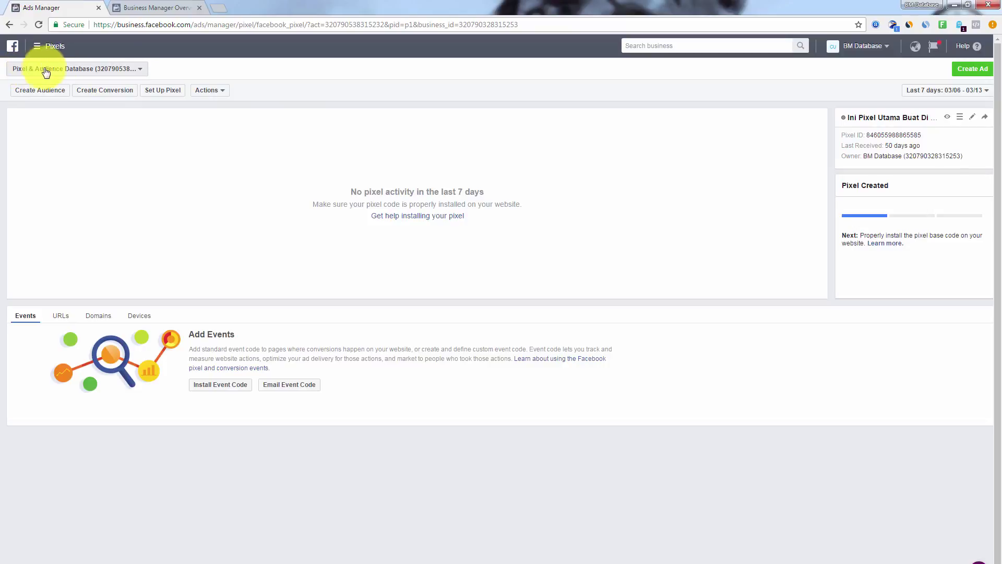
Inspect the name field in the pixel's edit form and close the form without changing the name
left_click(207, 91)
left_click(224, 103)
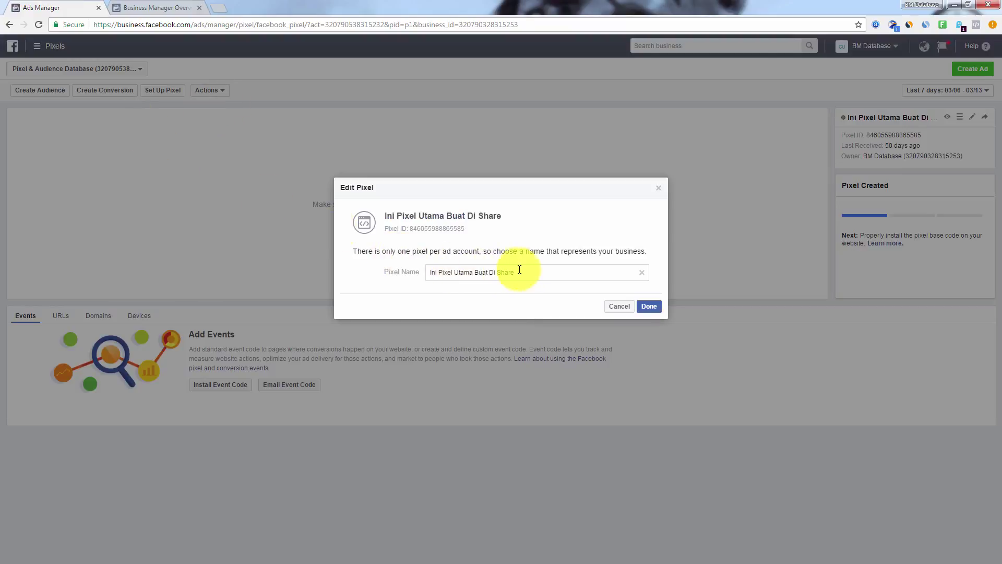
left_click_drag(527, 273, 414, 273)
left_click(544, 279)
left_click(650, 306)
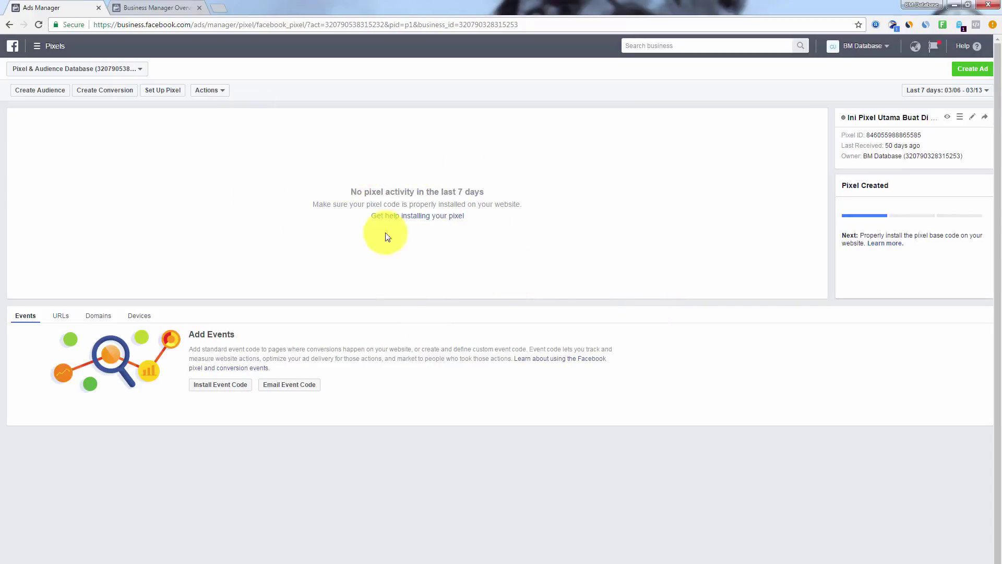
Start sharing the pixel, continue to its Business Manager settings, and cancel the ad account assignment
left_click(210, 93)
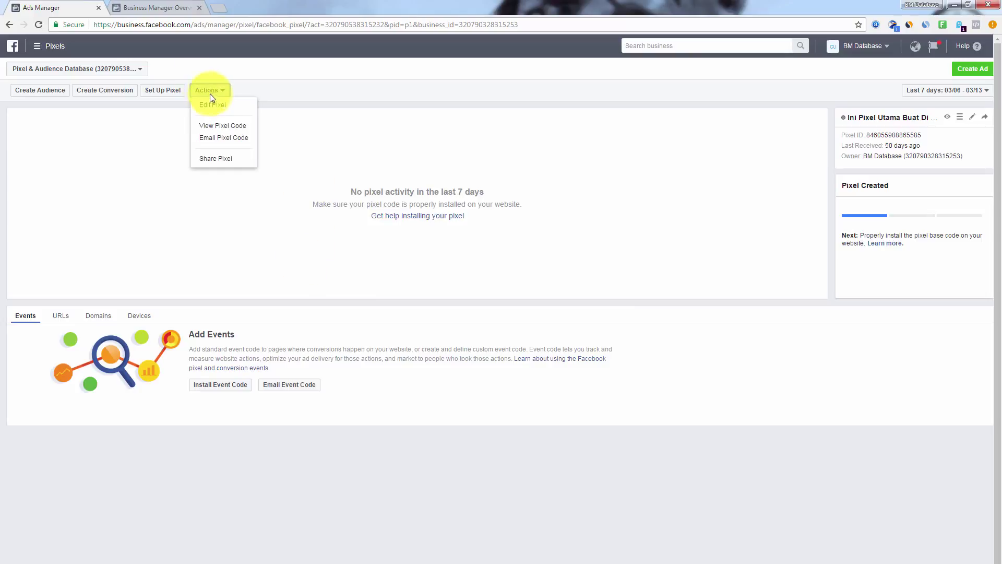
left_click(222, 162)
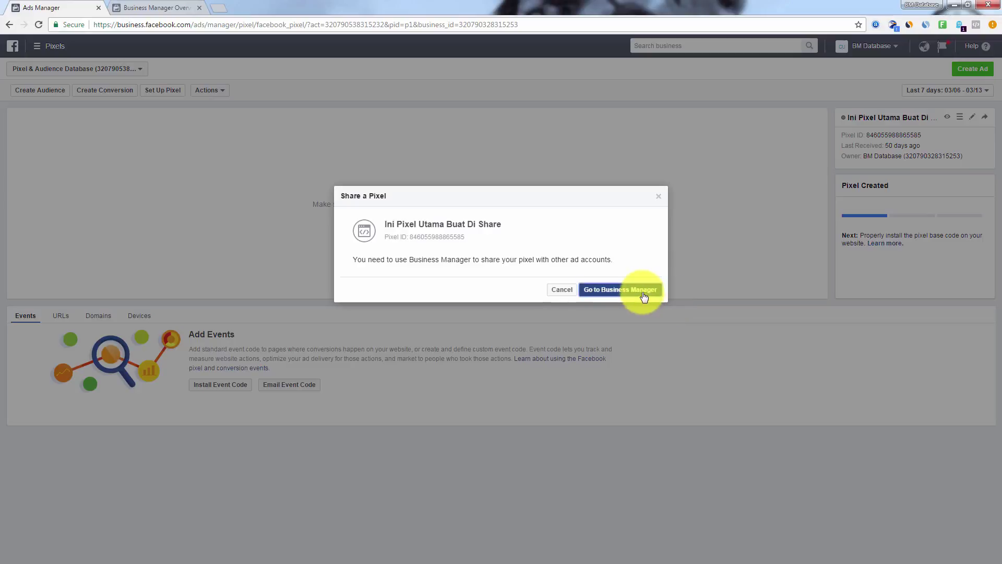
left_click(646, 295)
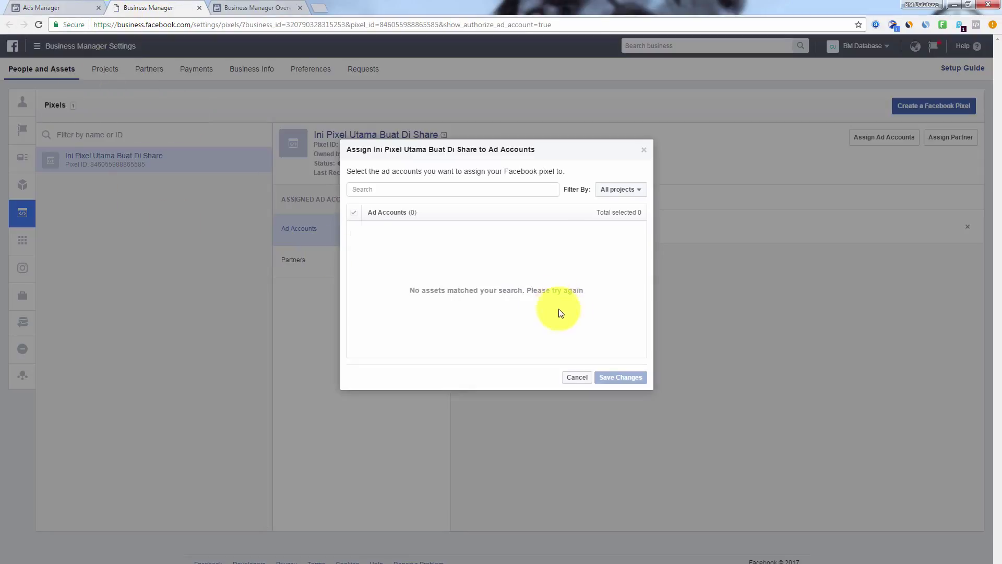
left_click(583, 379)
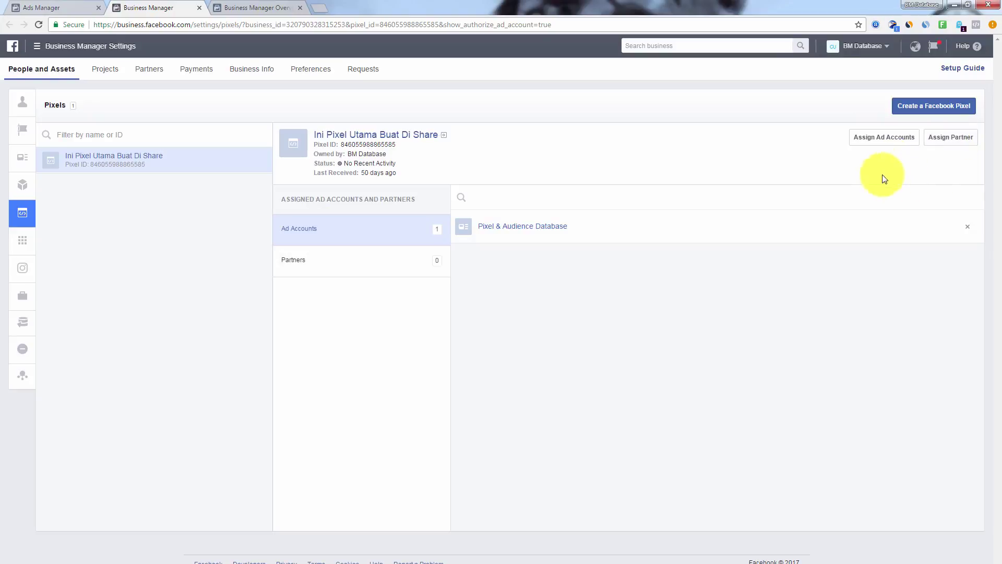
Switch to the browser window with the ad account settings of the Buat Ngiklan & Tampung Pixel business
left_click(916, 9)
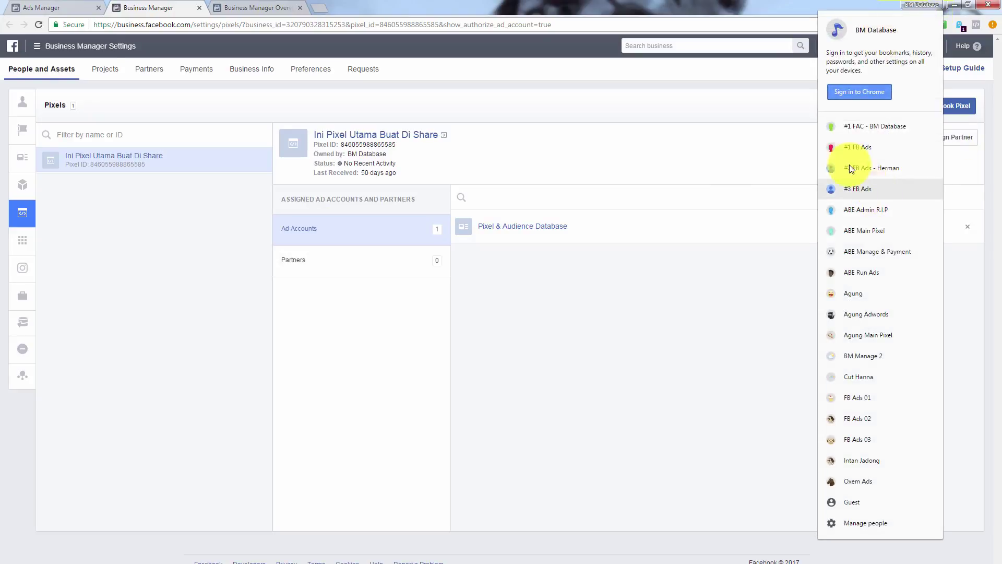
left_click(726, 366)
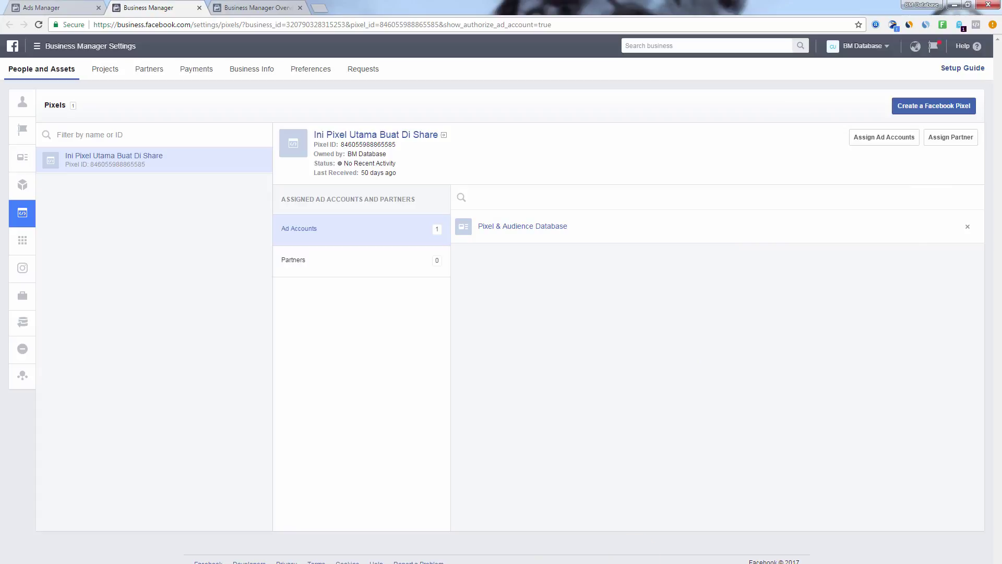
left_click(414, 543)
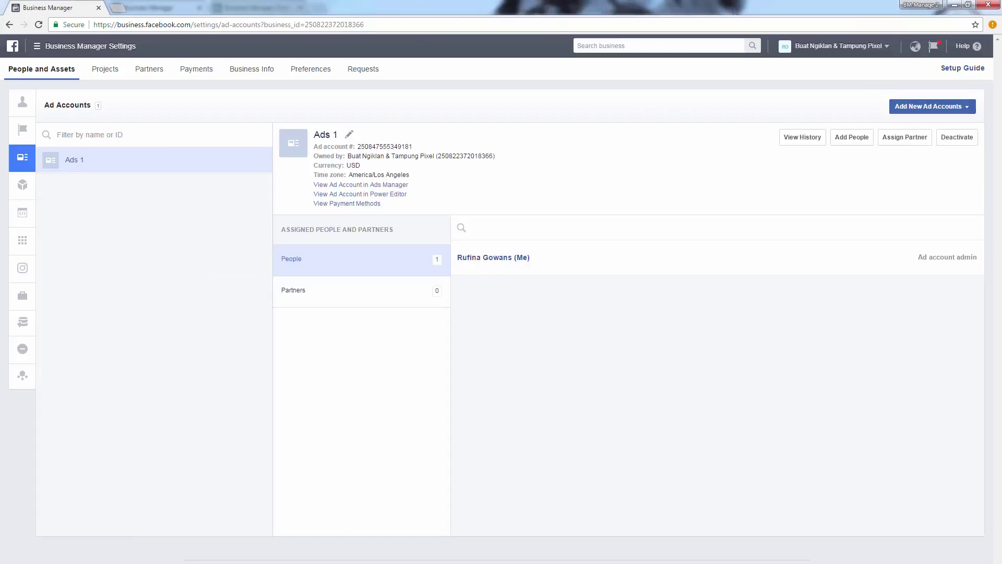
left_click(579, 562)
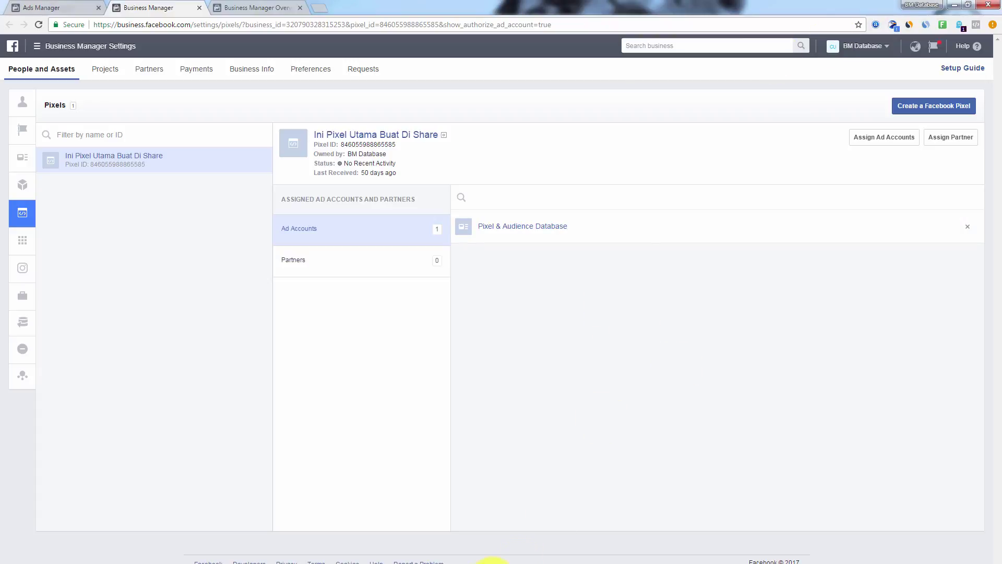
left_click(414, 562)
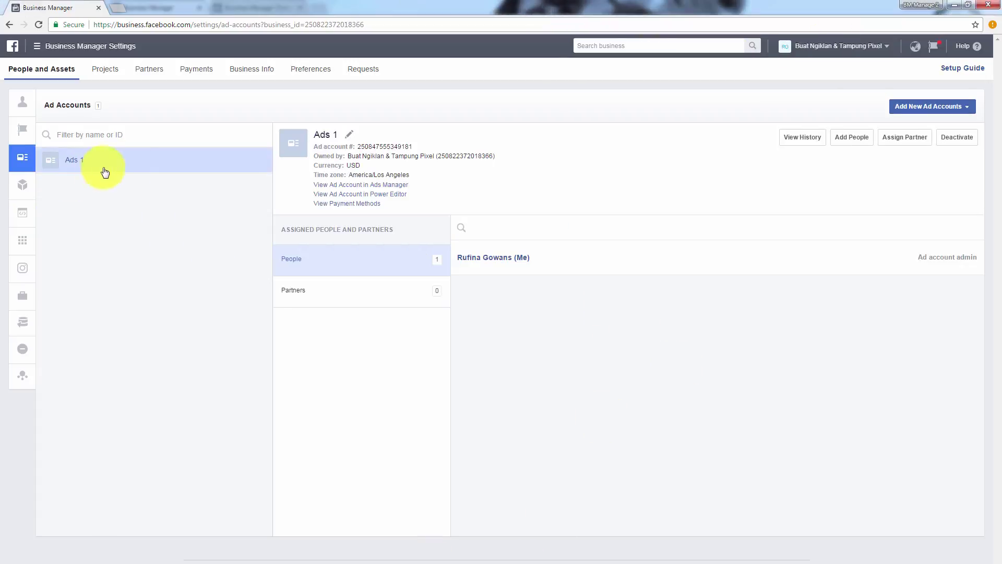
Rename the ad account Ads 1 as "Akun BM kedua Buat Tampung Database"
left_click(349, 134)
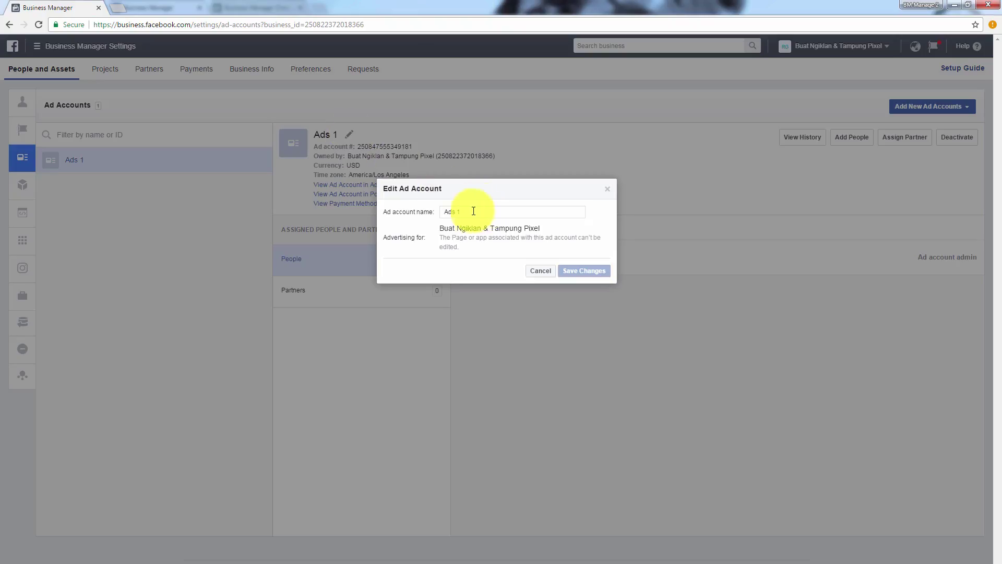
left_click_drag(472, 210, 423, 210)
type("A")
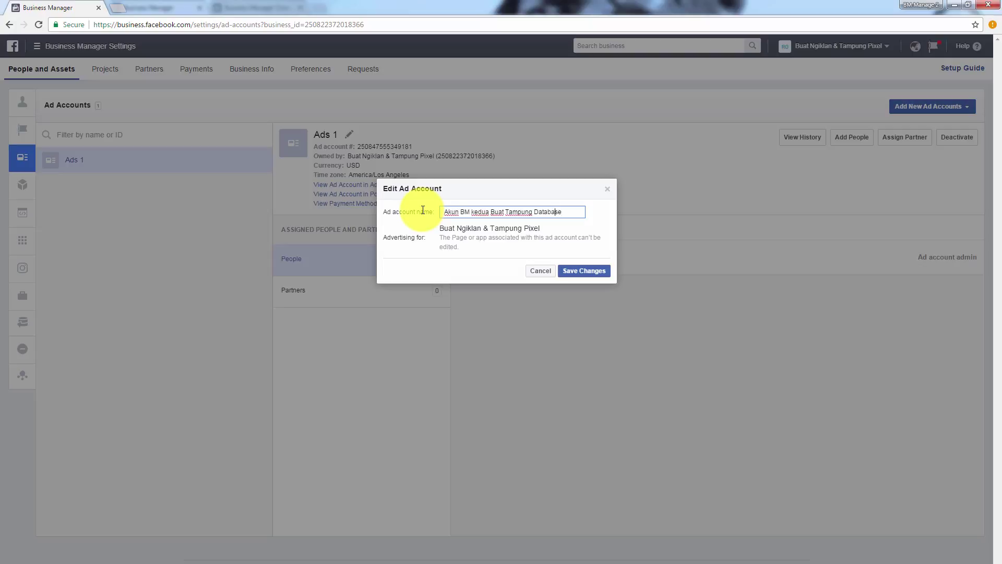
left_click(581, 271)
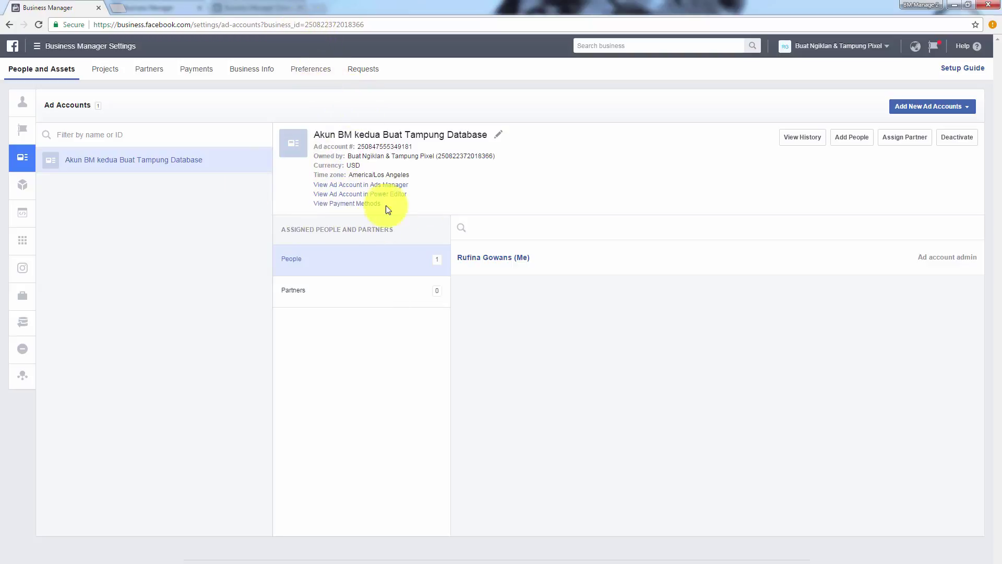
Copy the Buat Ngiklan & Tampung Pixel business ID from the page address and return to the BM Database window
left_click(306, 25)
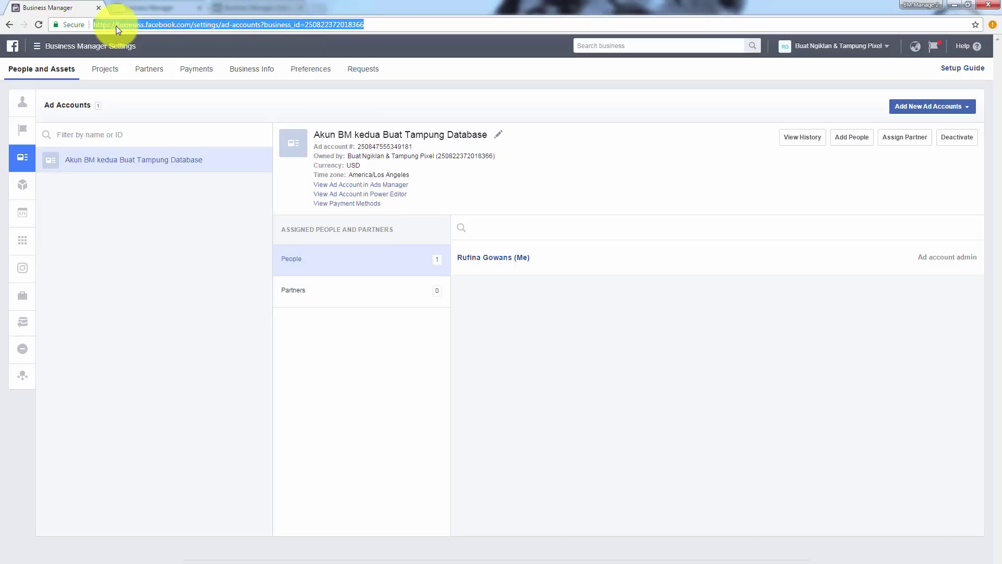
left_click(188, 25)
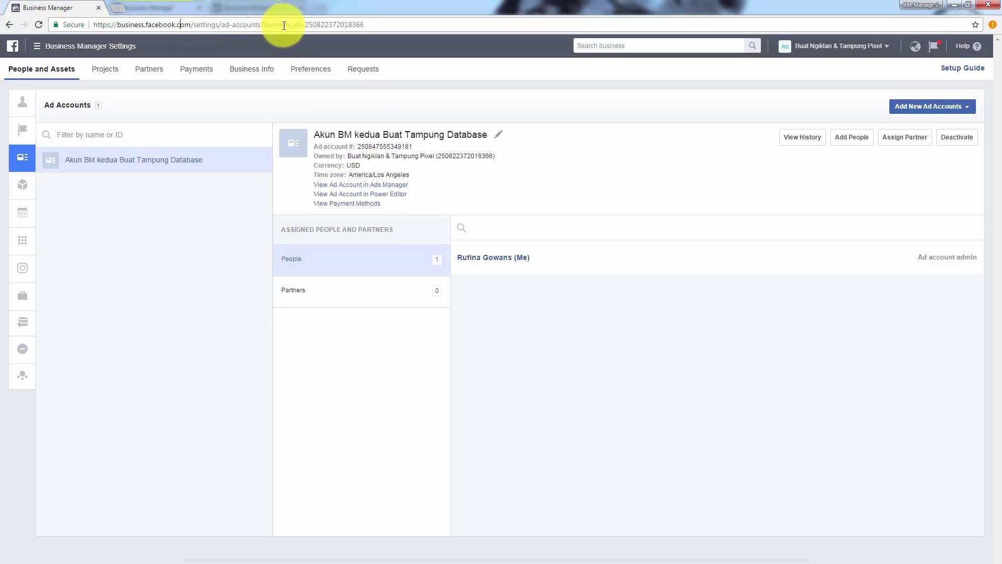
left_click_drag(305, 24, 378, 26)
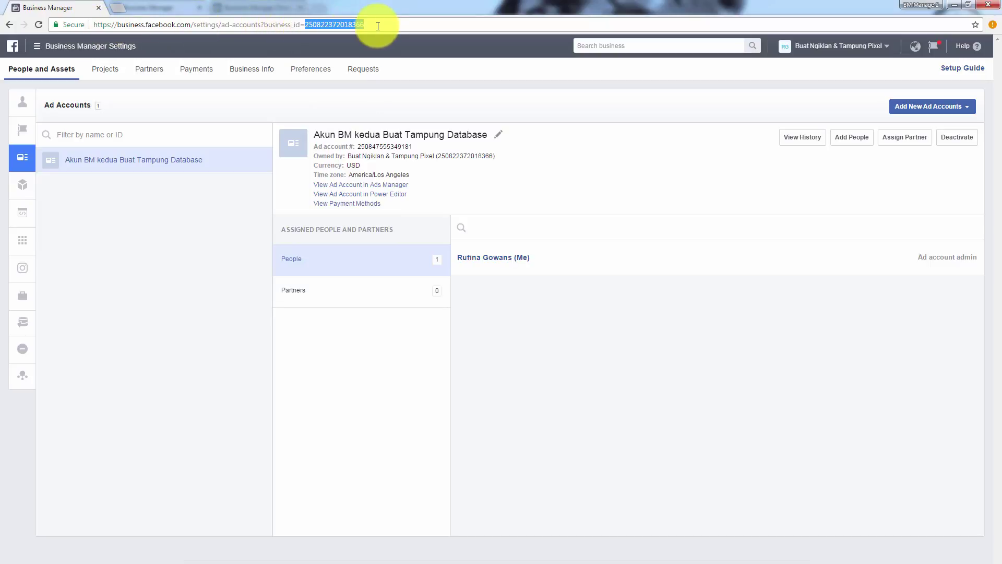
right_click(348, 27)
left_click(380, 67)
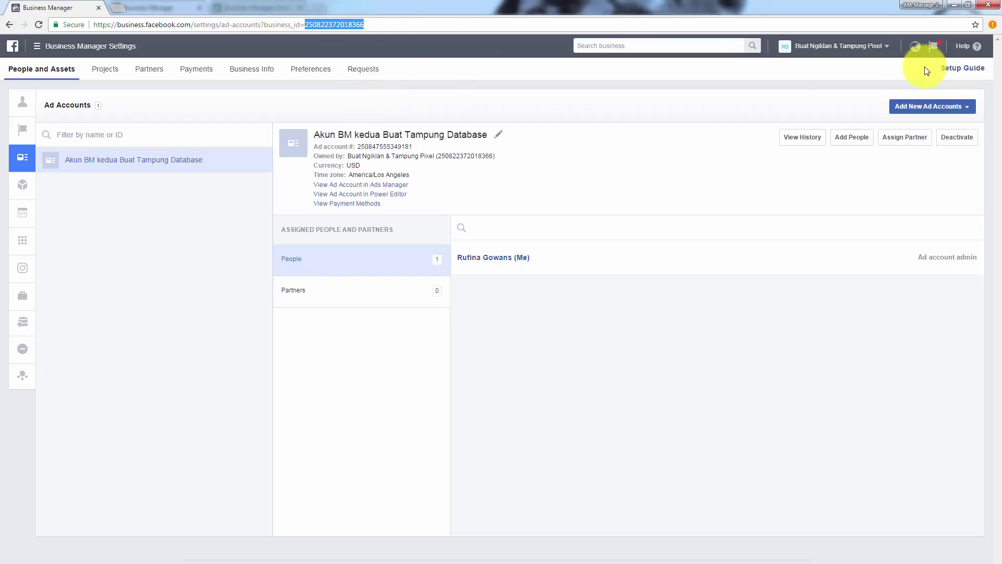
left_click(954, 4)
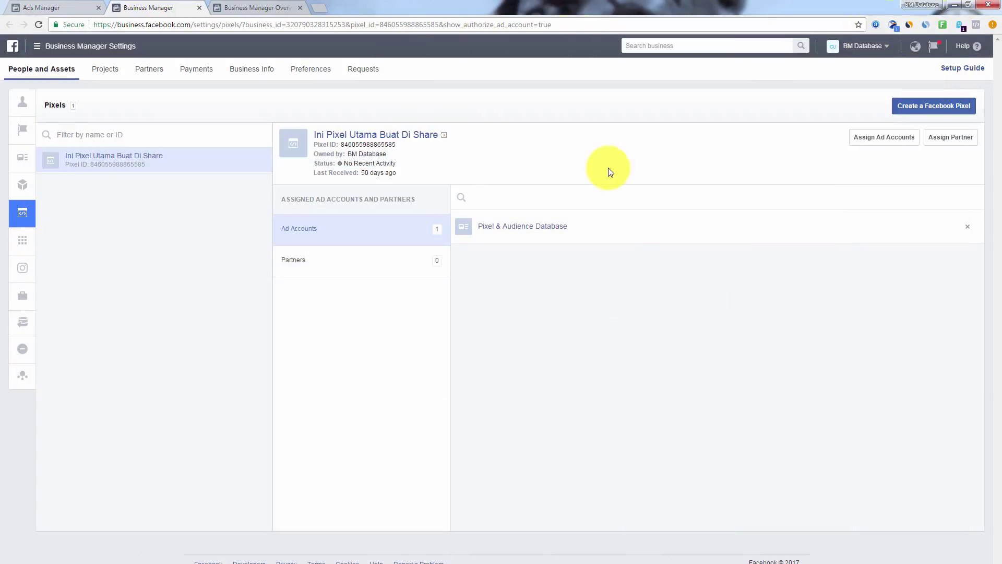
Assign the pixel Ini Pixel Utama Buat Di Share to an advertising partner using the copied business ID
mouse_move(16, 222)
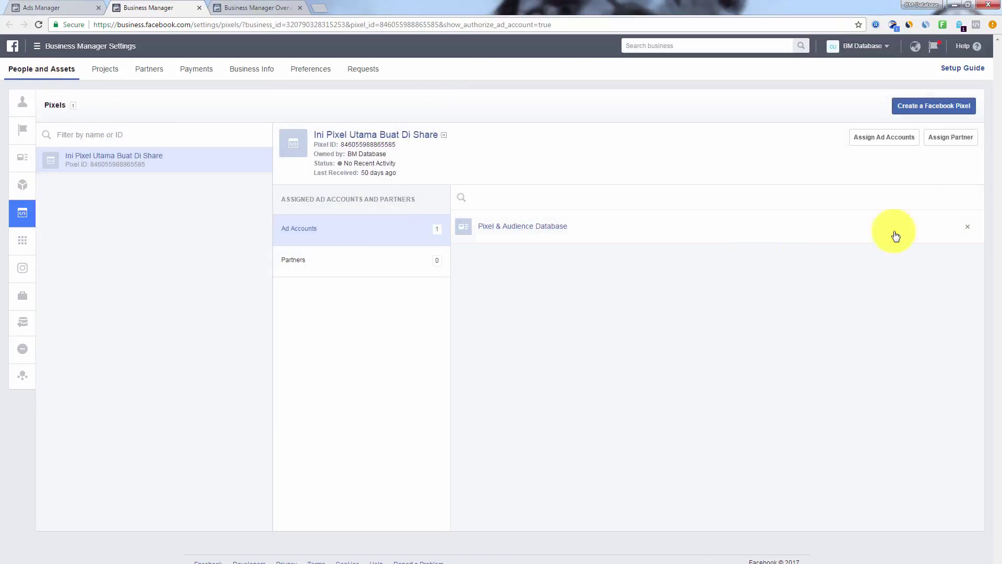
left_click(951, 138)
left_click(427, 244)
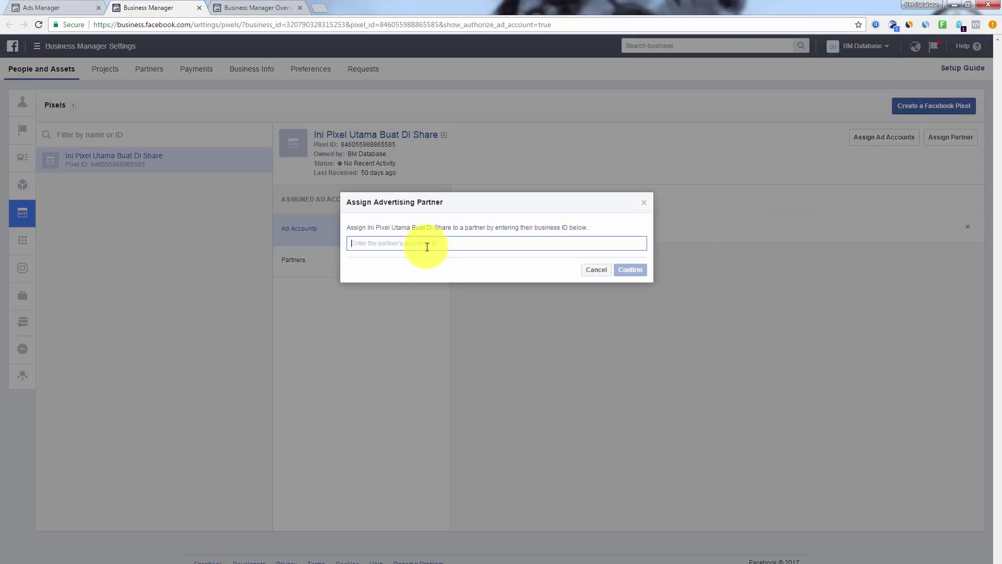
key("ctrl+v")
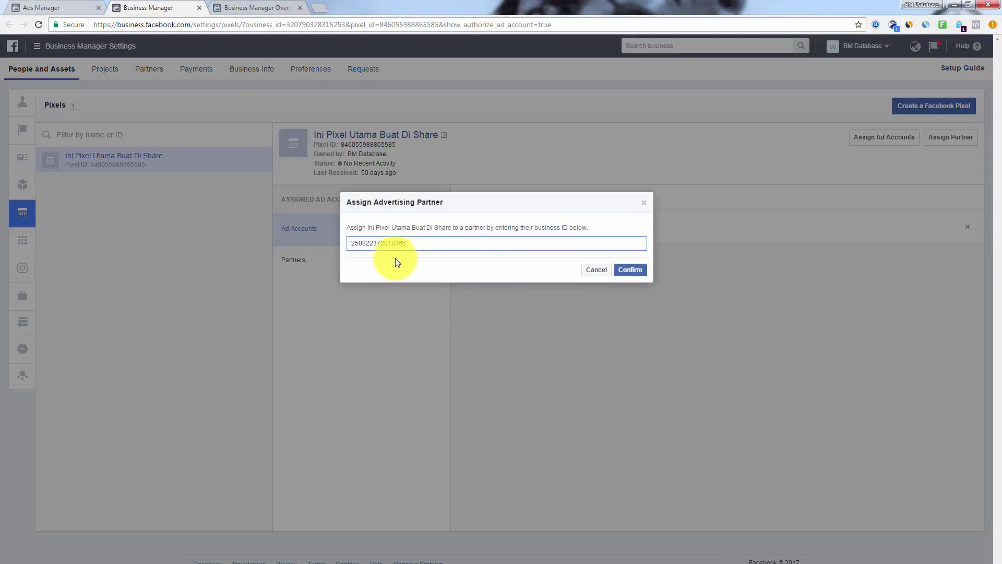
left_click_drag(408, 243, 350, 242)
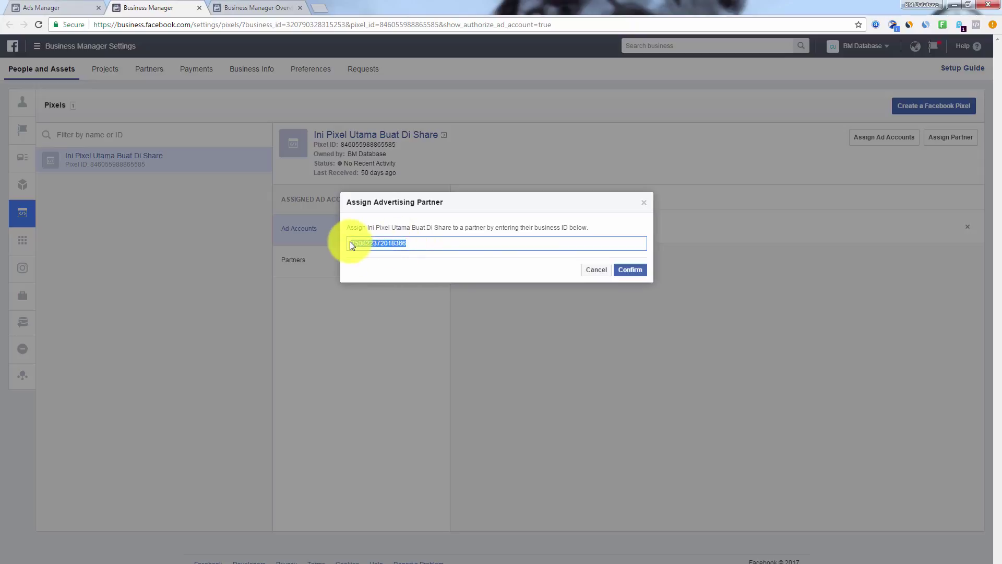
left_click(392, 271)
left_click(631, 271)
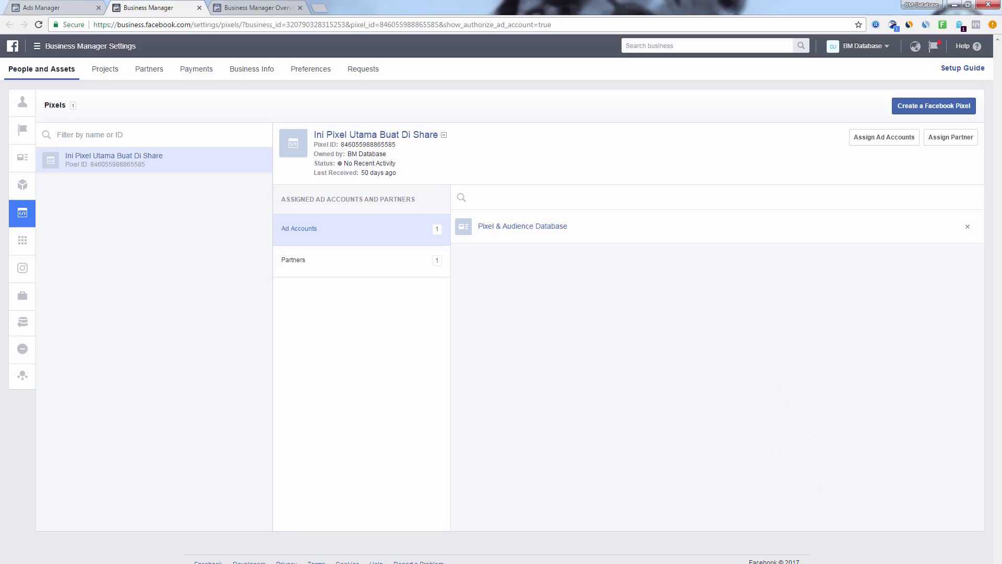
In the Buat Ngiklan & Tampung Pixel window, check the business notifications and view the pixel shared by BM Database
left_click(417, 556)
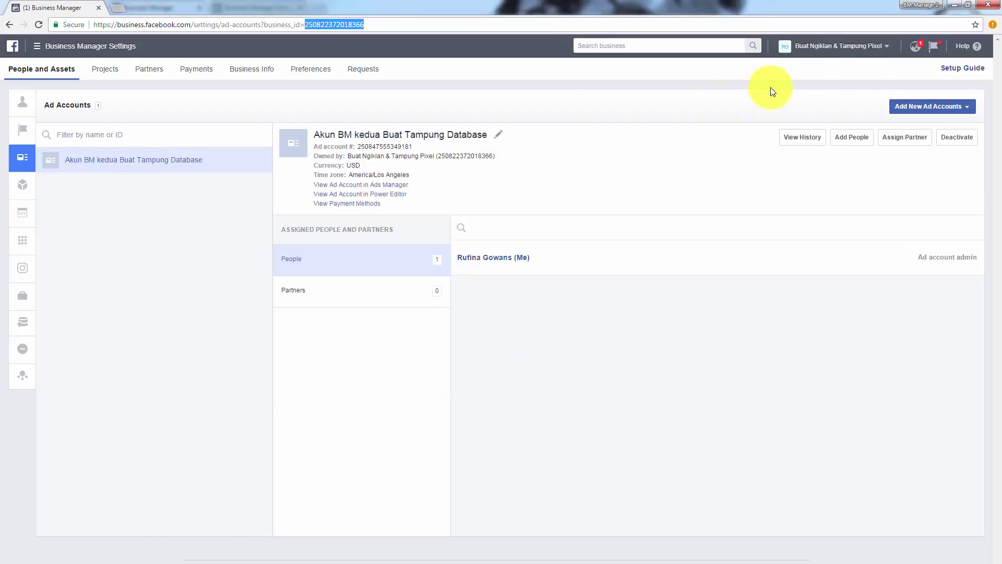
left_click(915, 46)
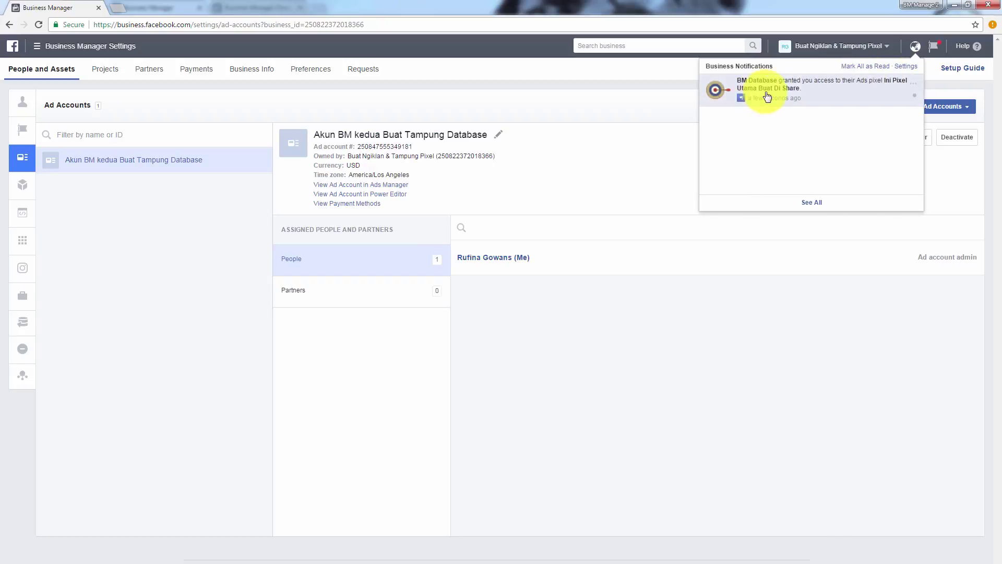
mouse_move(45, 168)
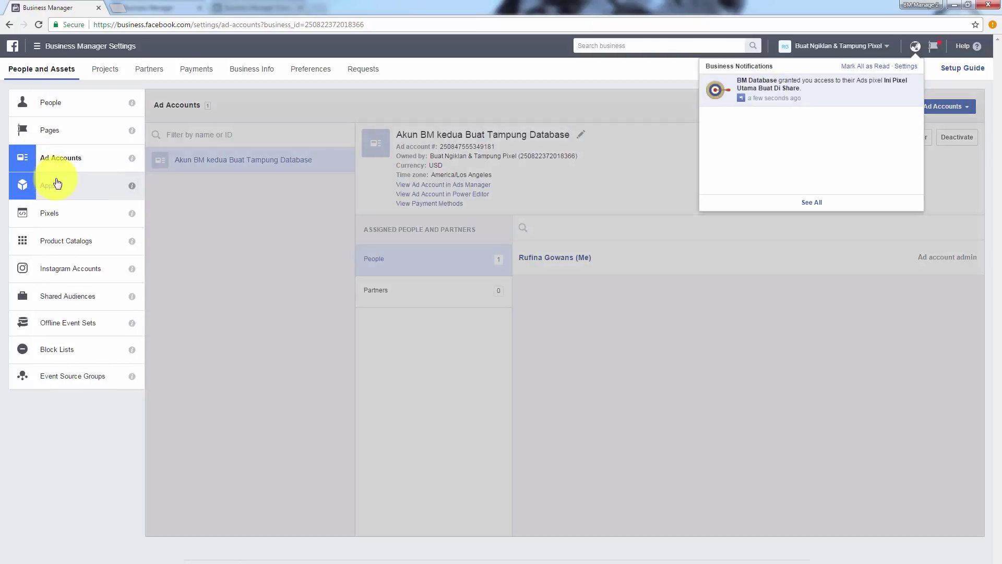
left_click(71, 224)
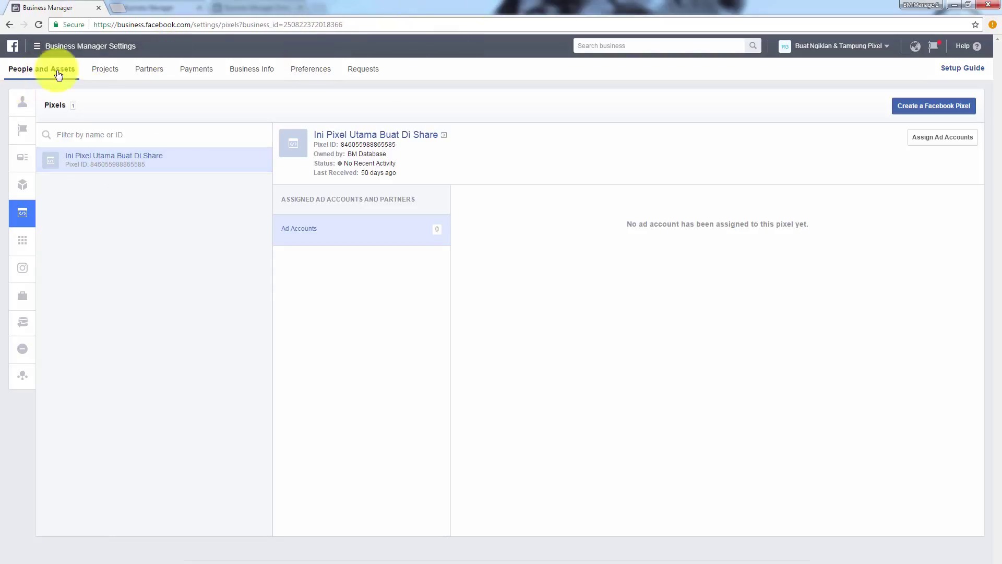
Shrink the Buat Ngiklan & Tampung Pixel window, place it over the BM Database window and widen it to show the pixel's assignment options
left_click(967, 5)
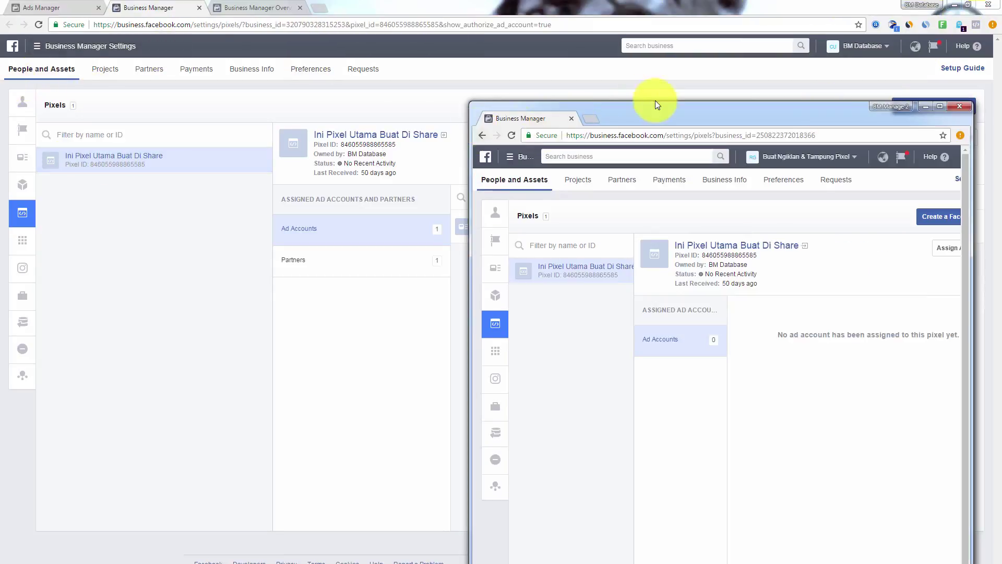
left_click_drag(662, 113, 651, 62)
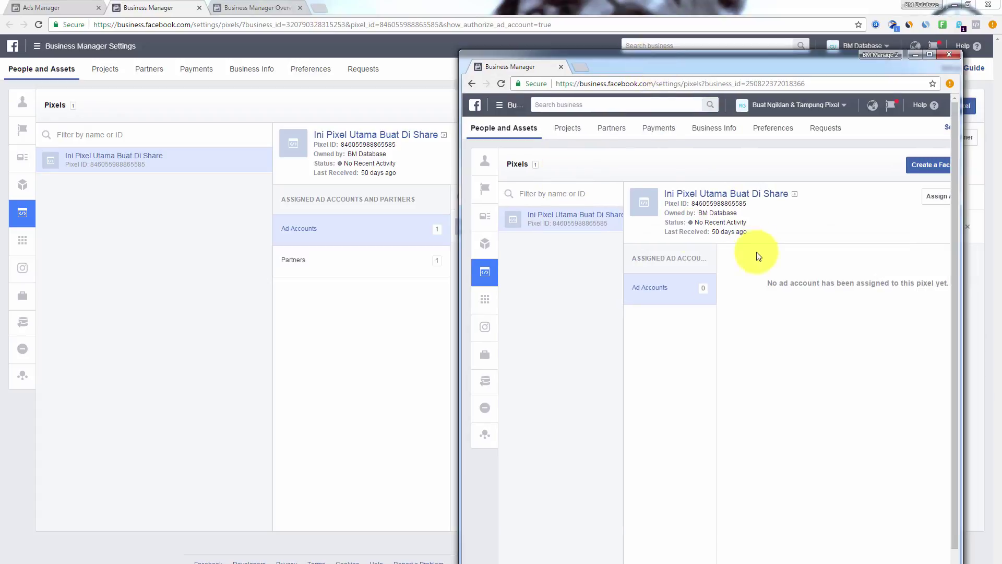
left_click_drag(740, 203, 740, 203)
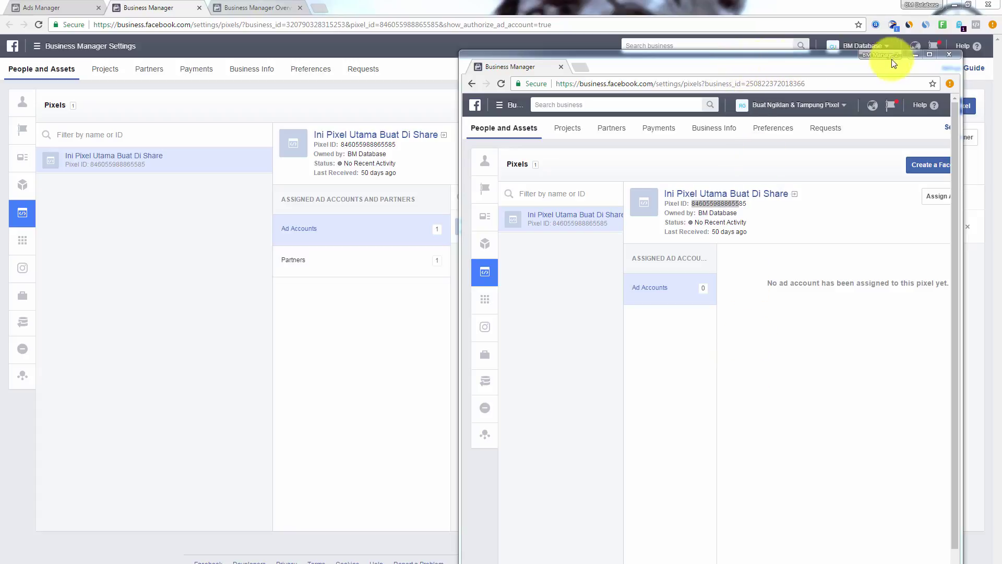
left_click_drag(772, 63, 622, 47)
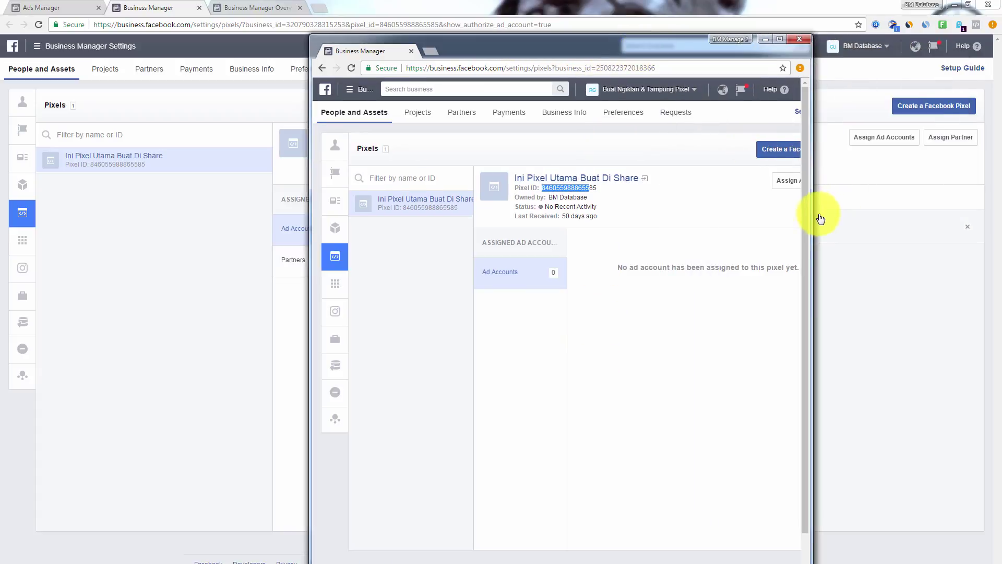
left_click_drag(811, 214, 902, 214)
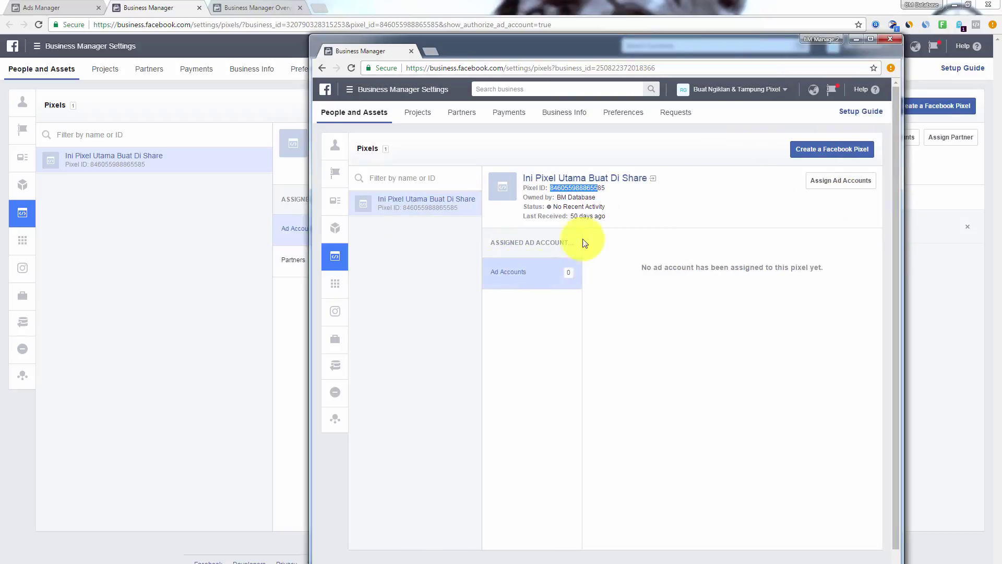
left_click(622, 305)
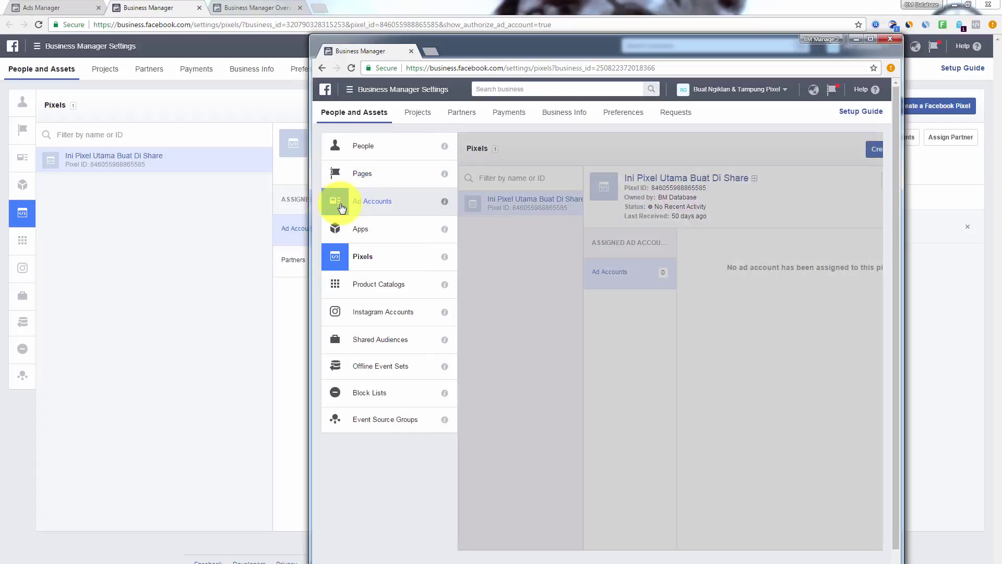
Rename the Buat Ngiklan & Tampung Pixel ad account as "Akun BM kedua Buat Tampung Database dan beriklan"
left_click(337, 202)
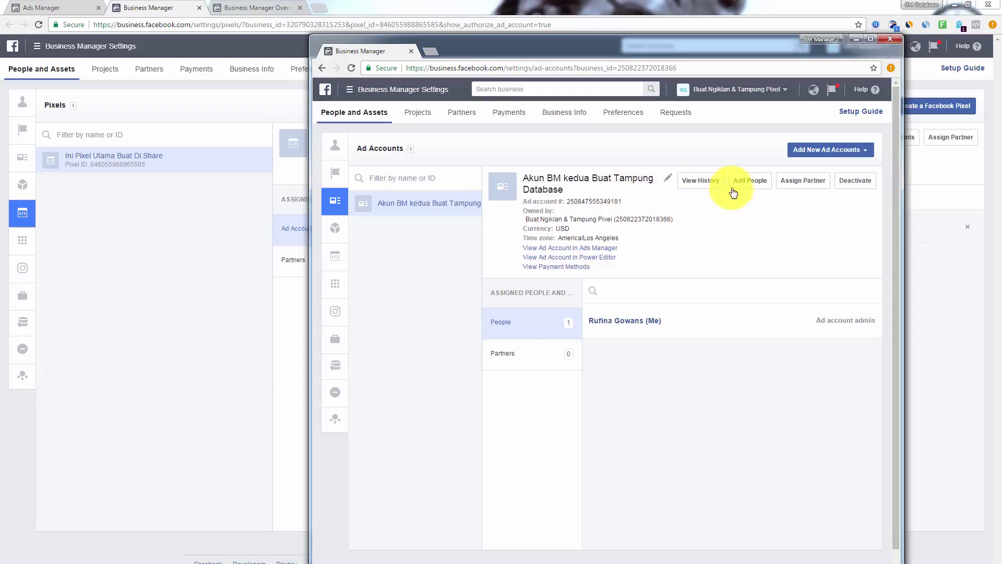
mouse_move(575, 194)
left_mouse_down()
mouse_move(537, 180)
mouse_move(659, 180)
left_mouse_up()
left_click(669, 181)
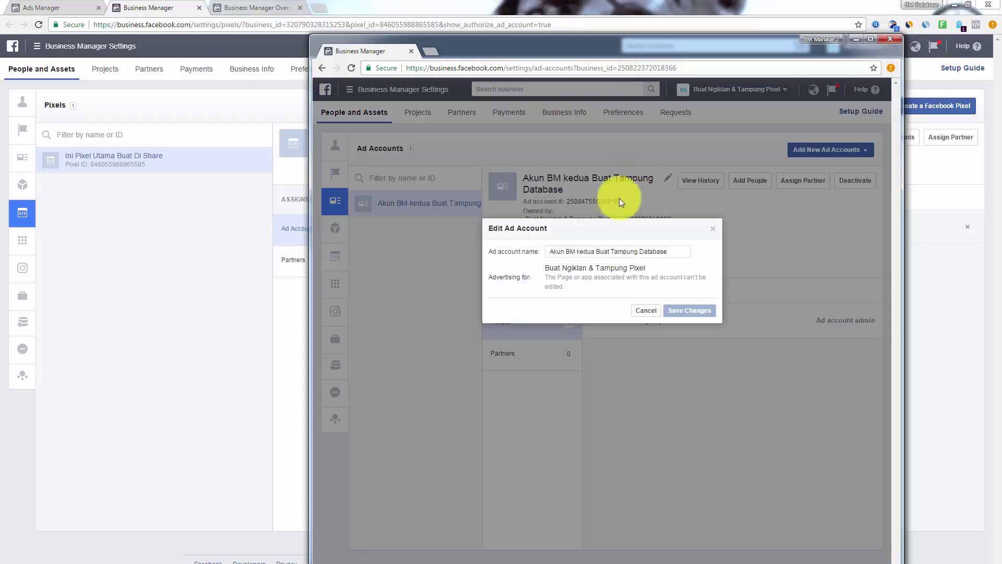
type("dan beriklan")
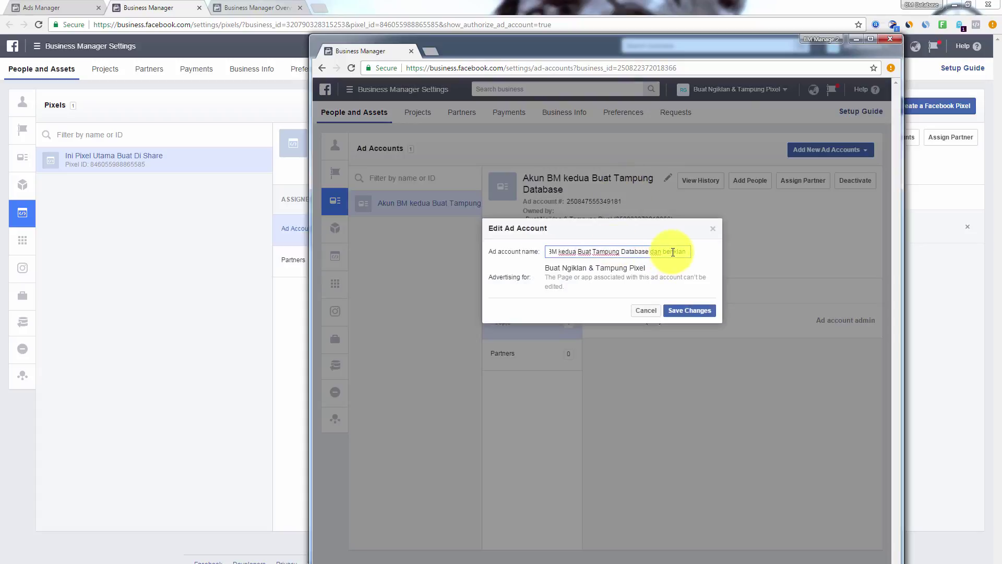
left_click(690, 309)
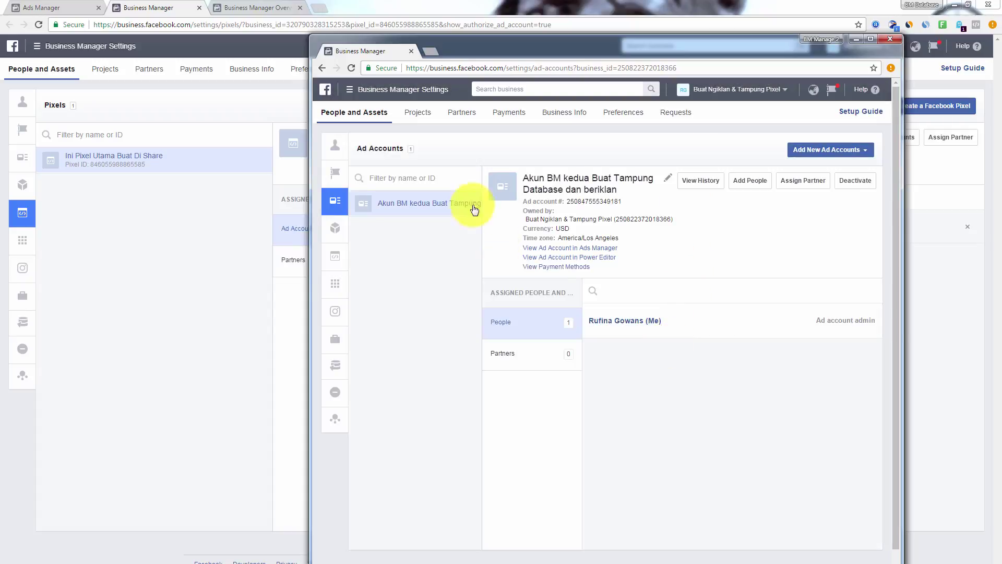
Assign the pixel Ini Pixel Utama Buat Di Share to the ad account Akun BM kedua Buat Tampung Database dan beriklan and reload the page
mouse_move(355, 209)
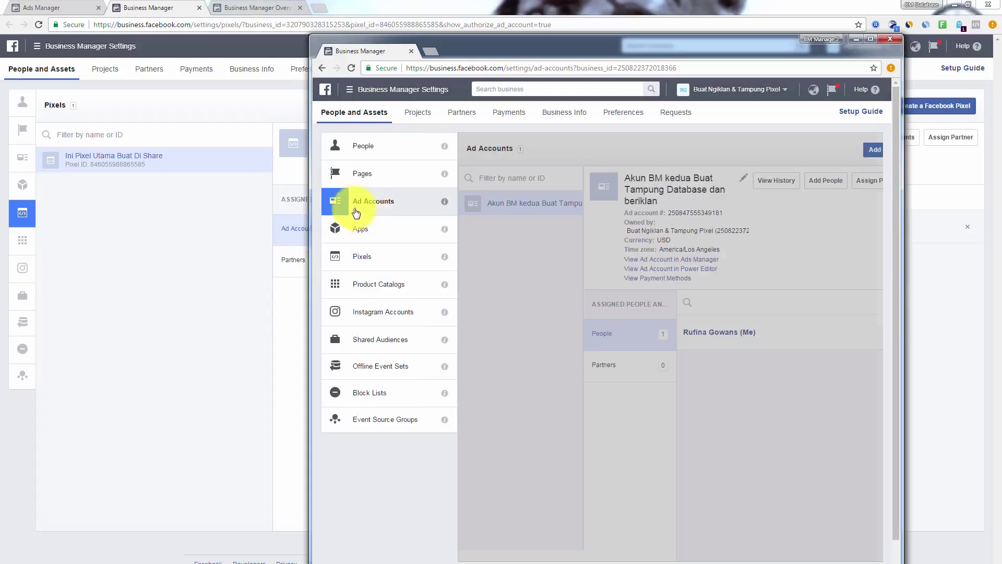
left_click(379, 262)
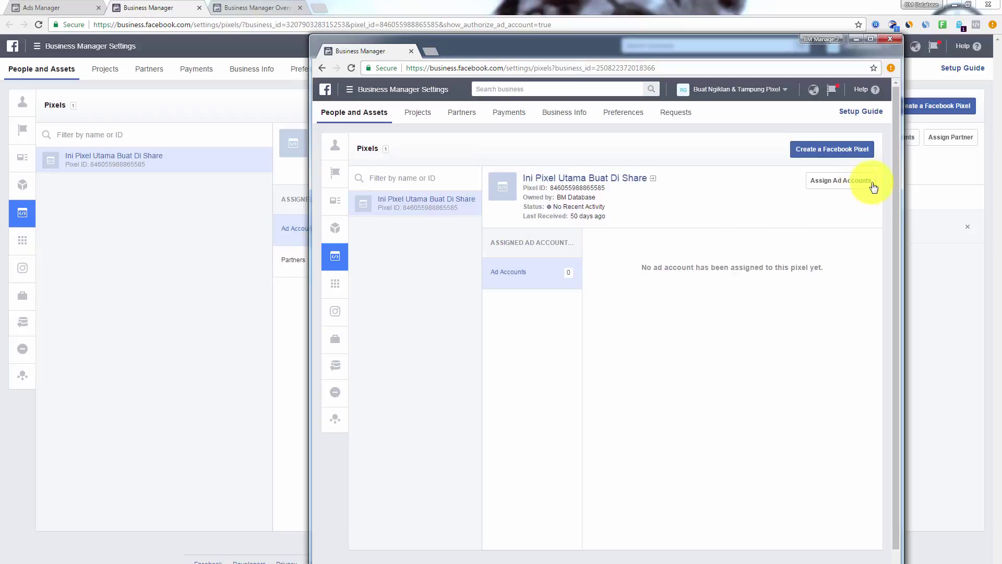
left_click(840, 181)
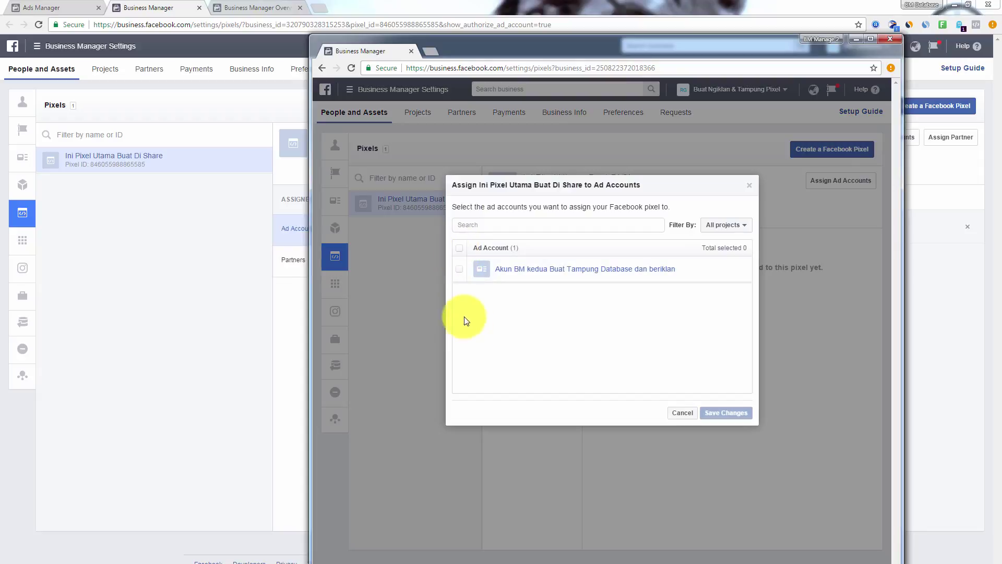
left_click(460, 270)
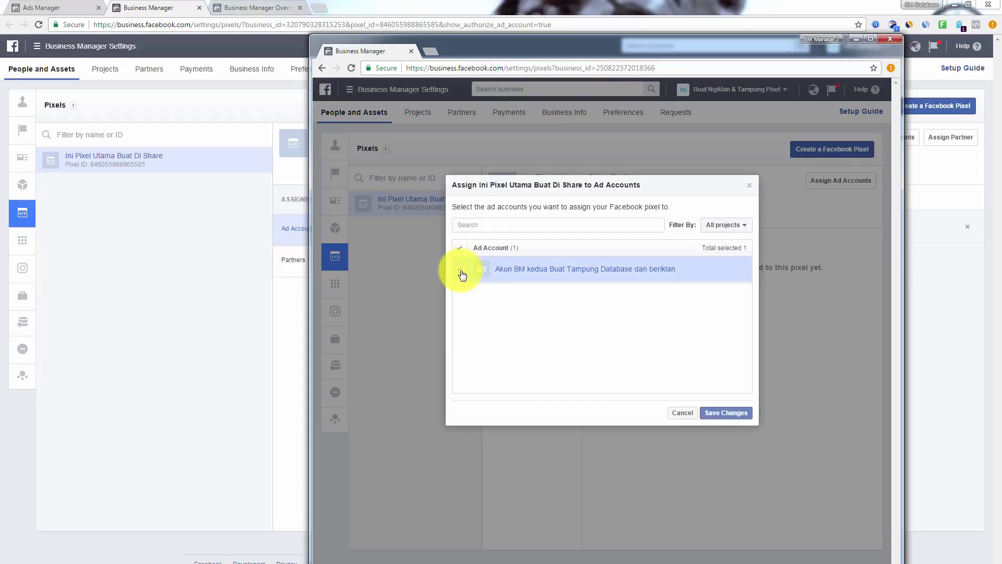
left_click(725, 414)
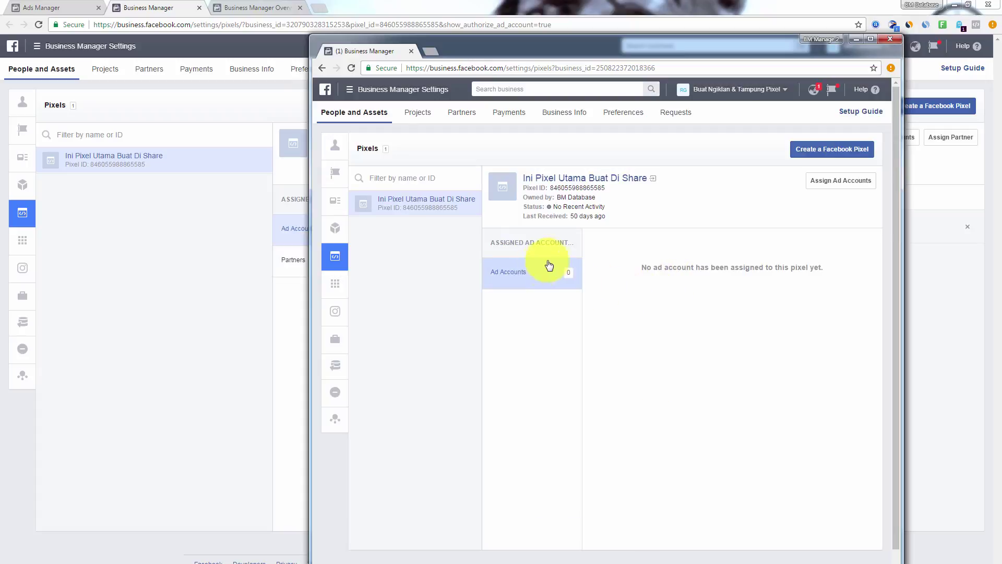
mouse_move(352, 207)
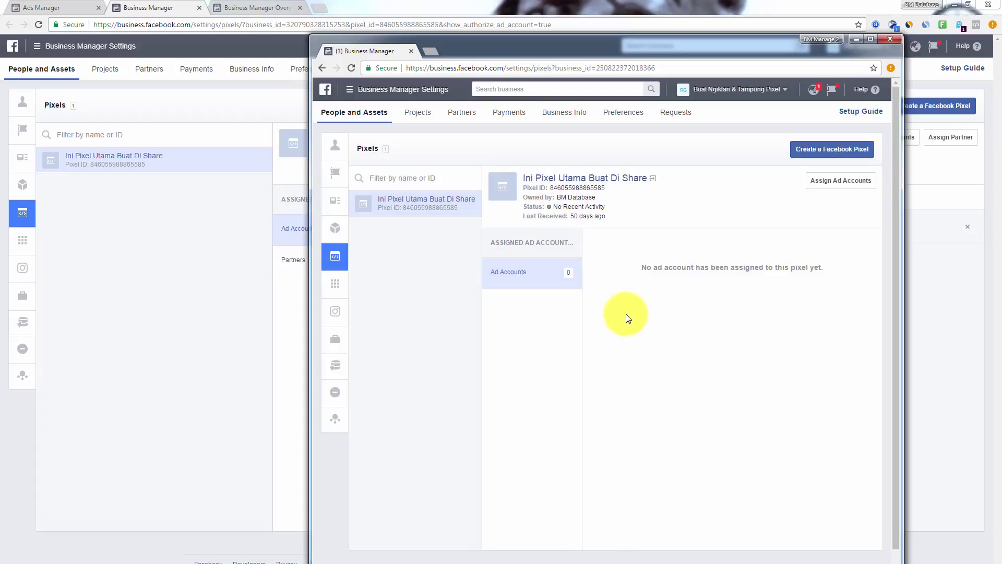
left_click(352, 68)
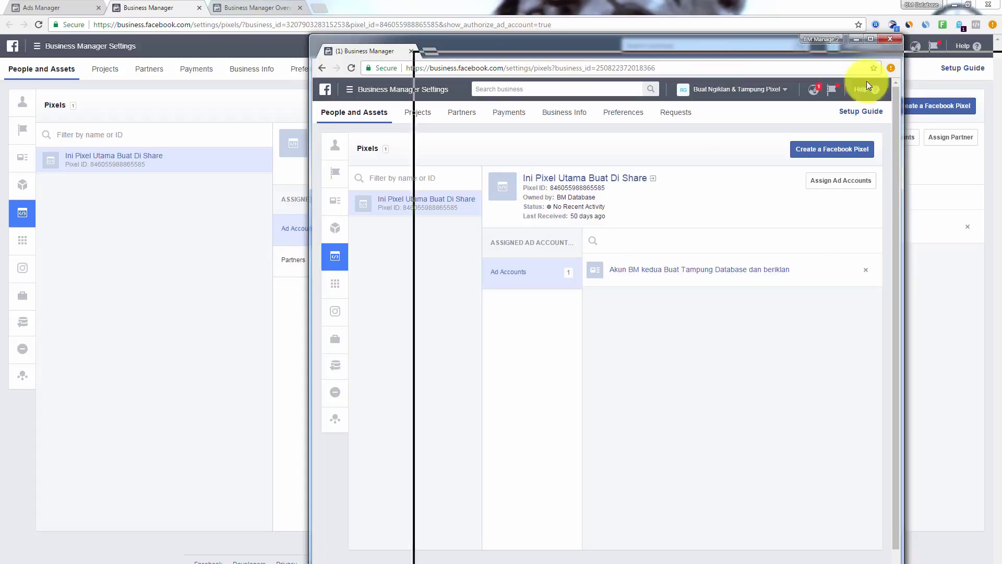
Return to the BM Database window and close the Business Manager overview page
key("alt+Tab")
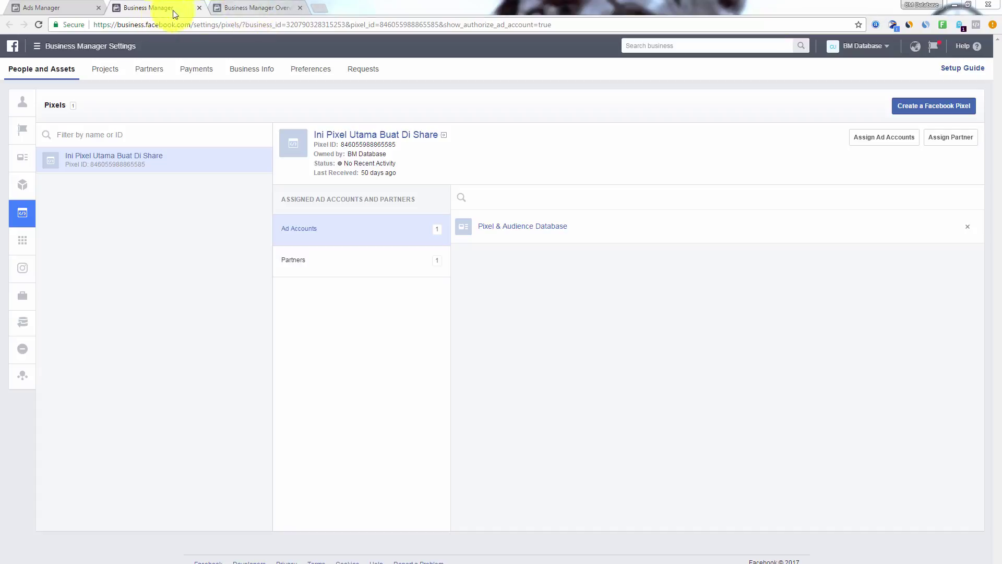
left_click(264, 9)
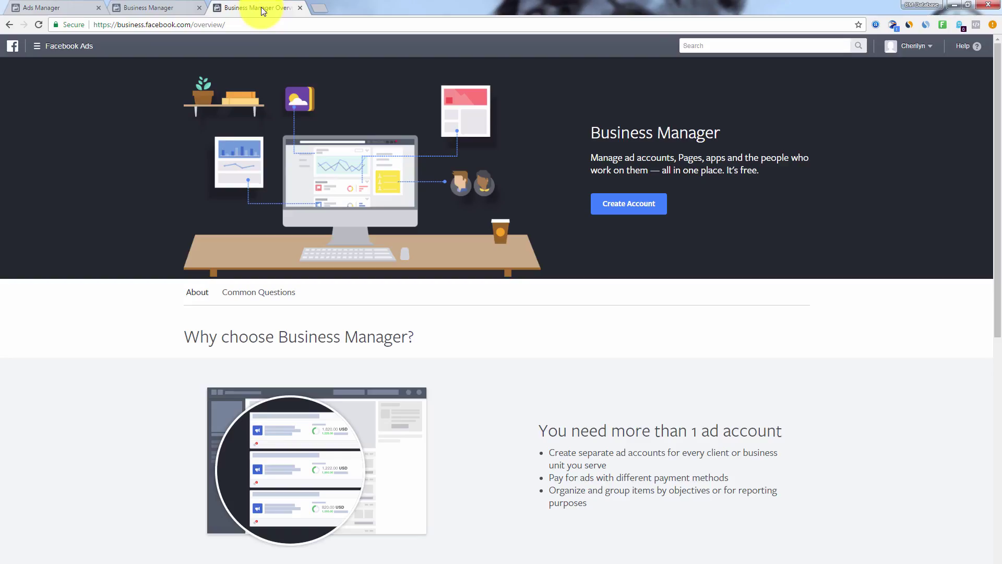
left_click(295, 9)
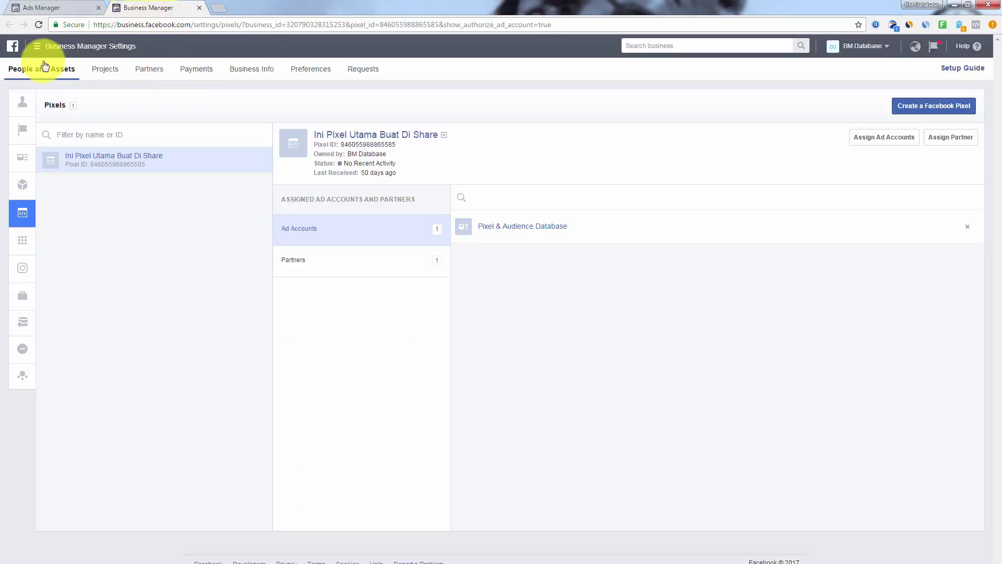
Open the audience library of BM Database for the Pixel & Audience Database ad account
left_click(36, 46)
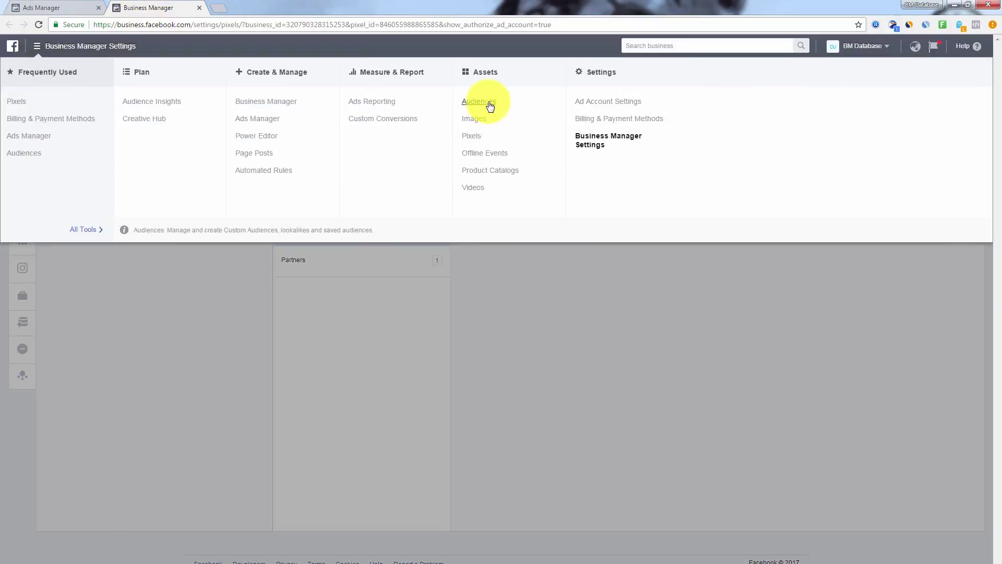
left_click(489, 106)
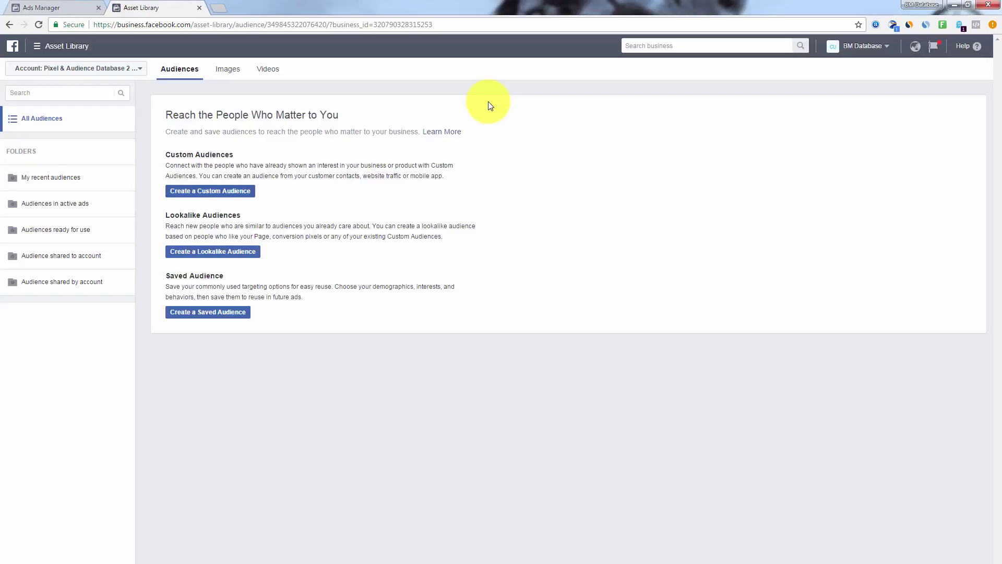
left_click(117, 69)
left_click(111, 140)
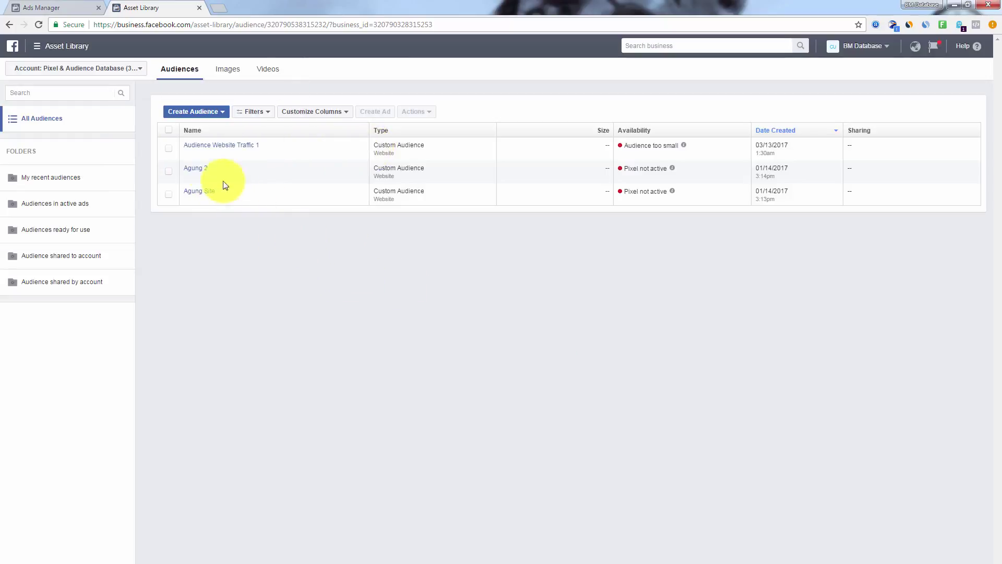
Select the custom audience Audience Website Traffic 1 and open the dialog for sharing it with another ad account
mouse_move(178, 152)
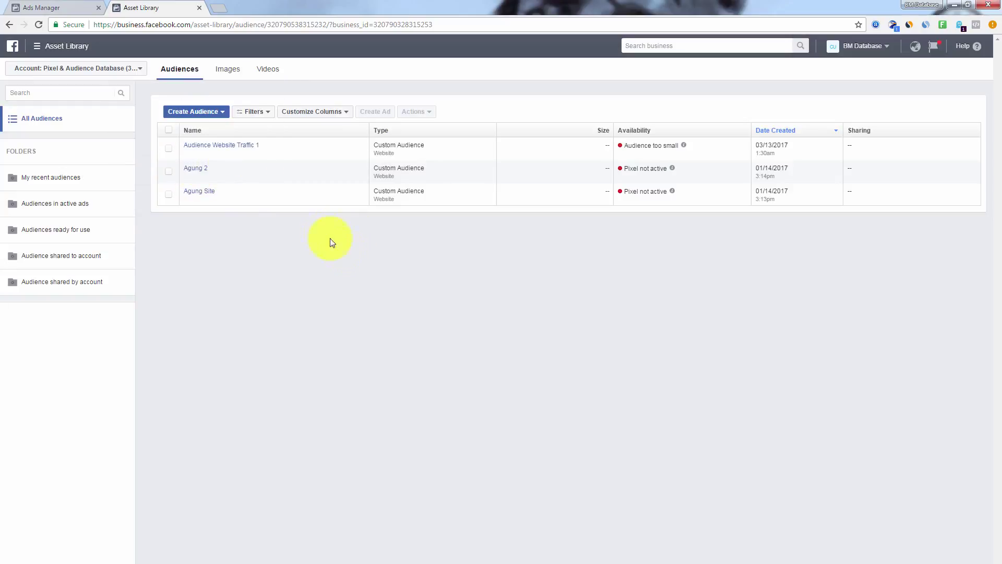
left_click(170, 151)
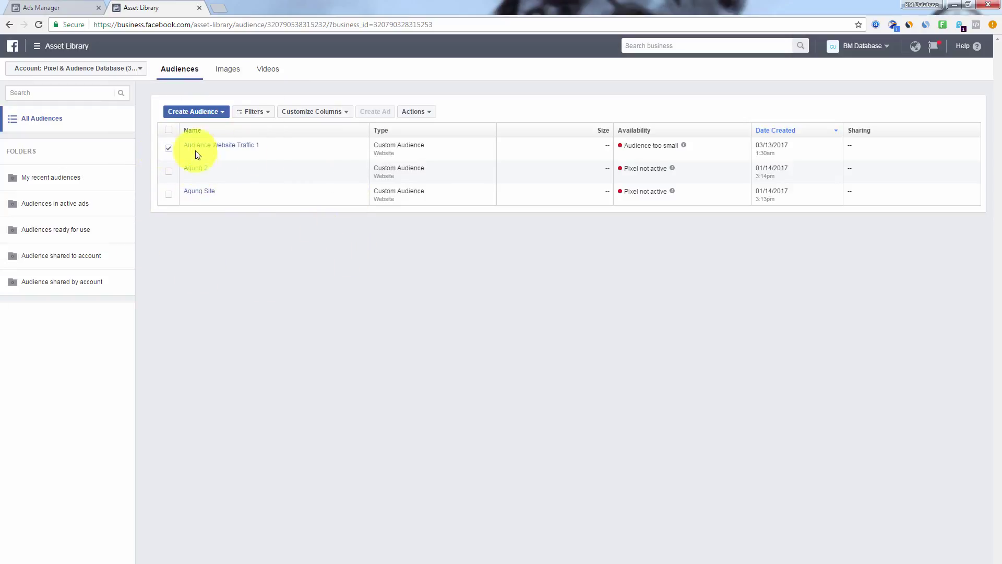
left_click(418, 113)
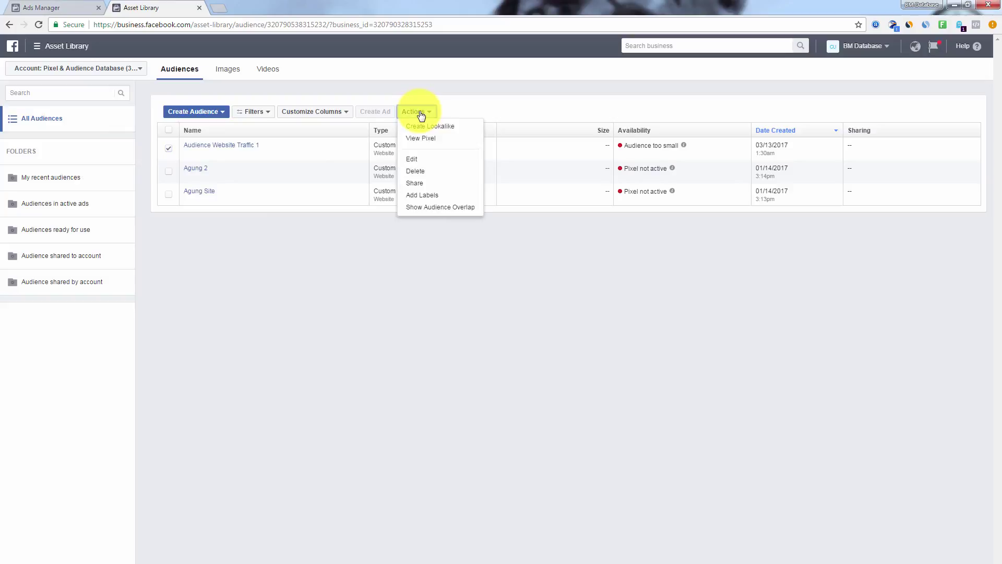
left_click(426, 187)
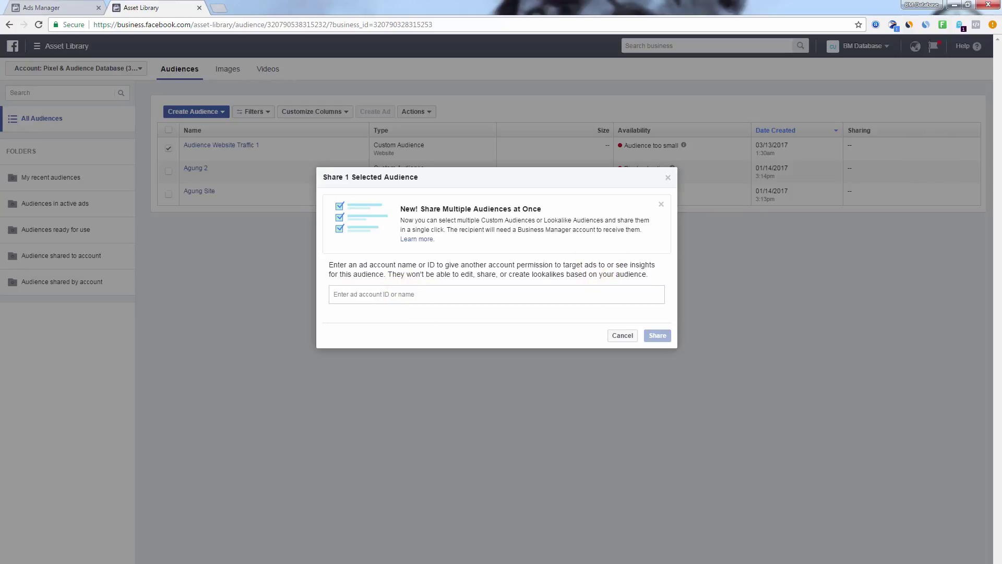
Copy the ad account ID of Akun BM kedua Buat Tampung Database dan beriklan from the second Business Manager and return to BM Database
left_click_drag(1001, 112, 522, 52)
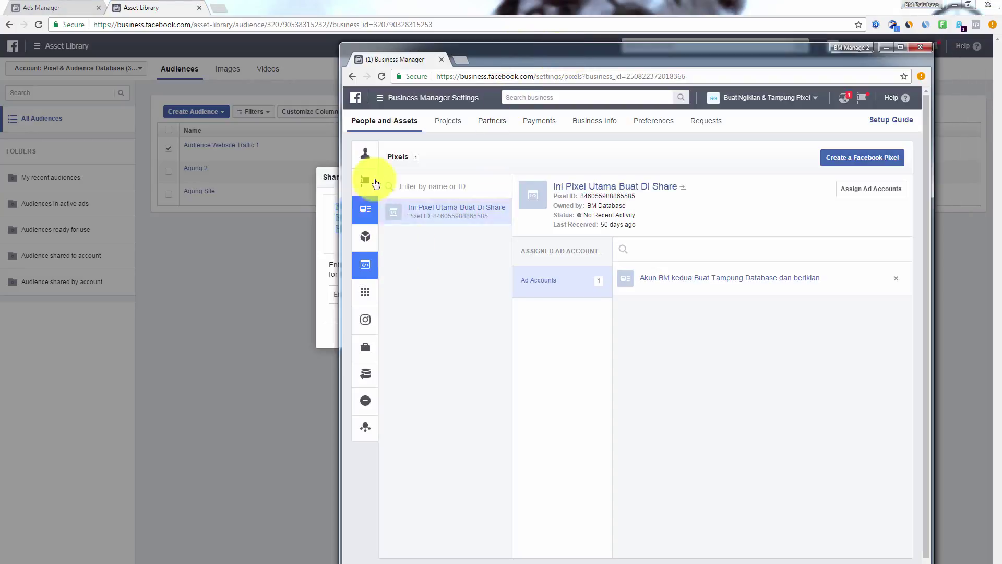
mouse_move(402, 201)
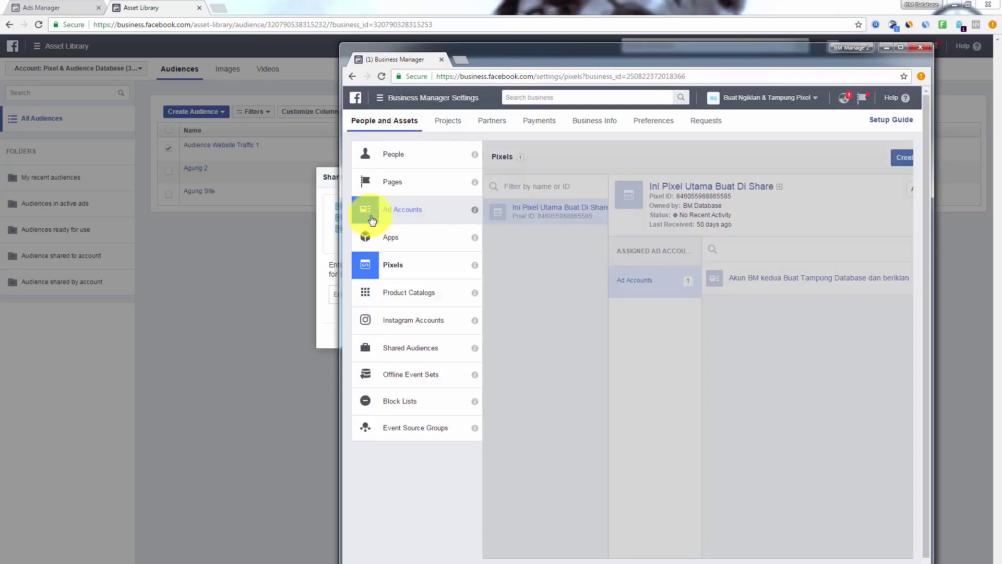
left_click(397, 210)
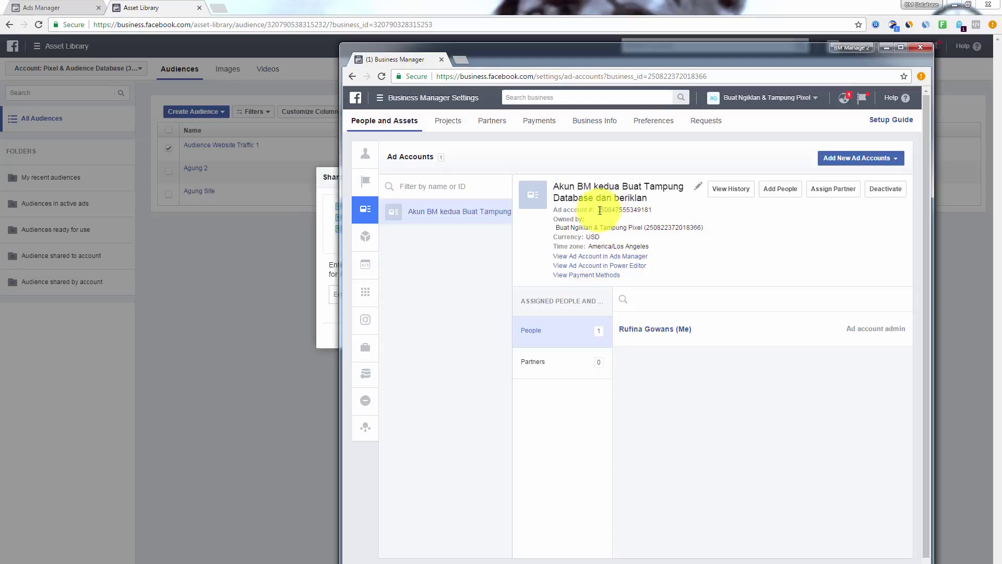
left_click_drag(598, 210, 668, 210)
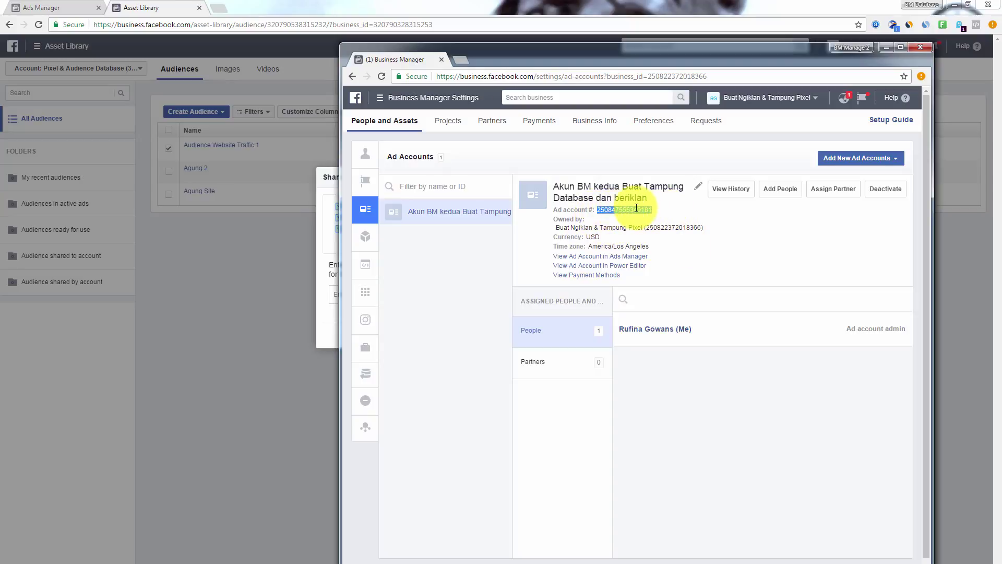
right_click(635, 208)
left_click(655, 215)
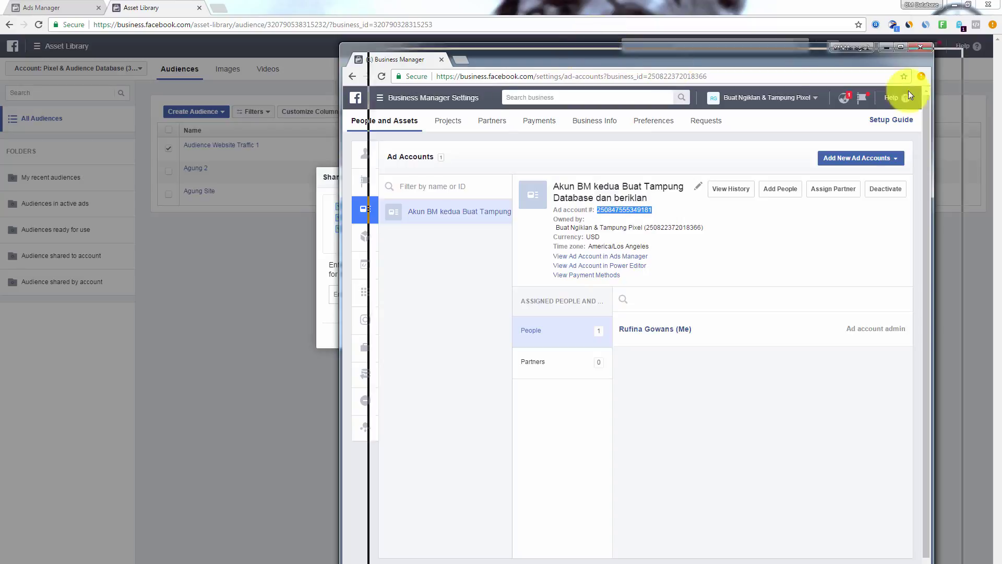
left_click(920, 47)
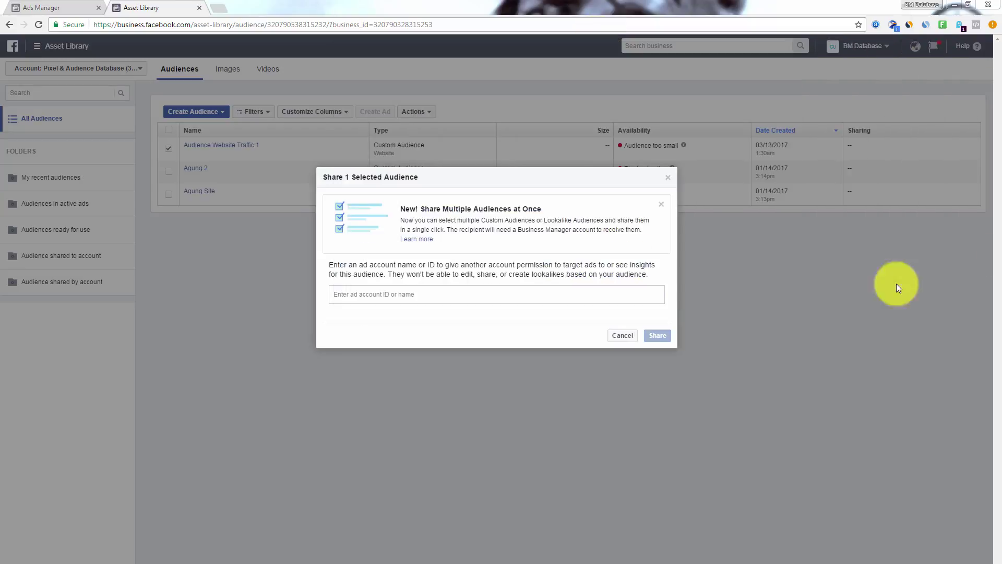
Paste the copied ad account ID as recipient and share Audience Website Traffic 1 with that account
left_click(390, 294)
right_click(391, 294)
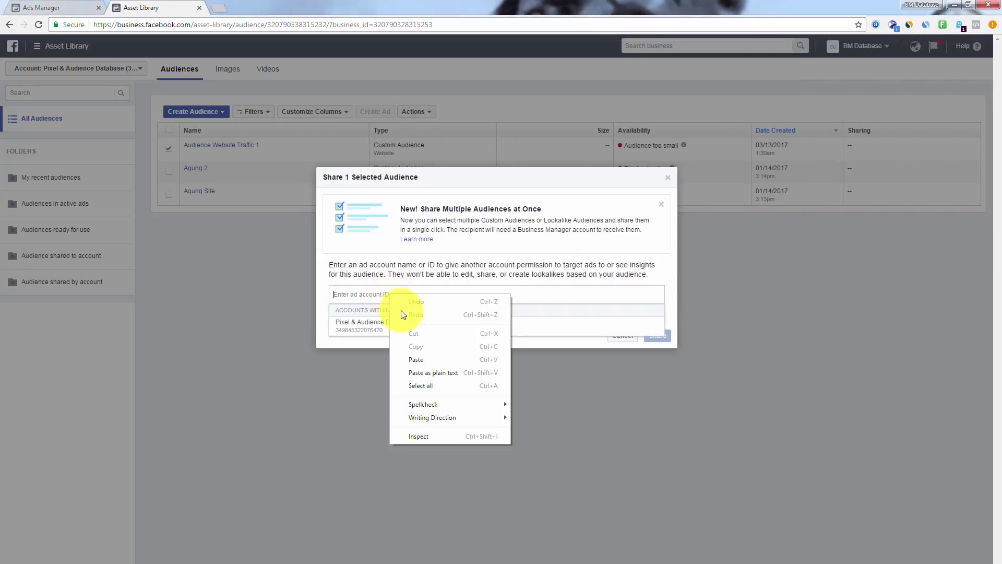
left_click(424, 359)
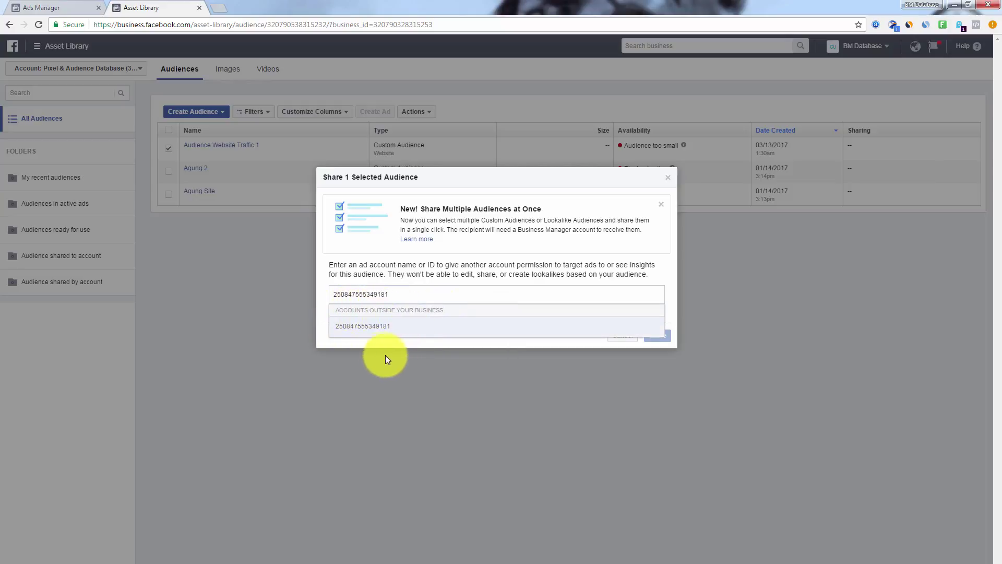
left_click(375, 327)
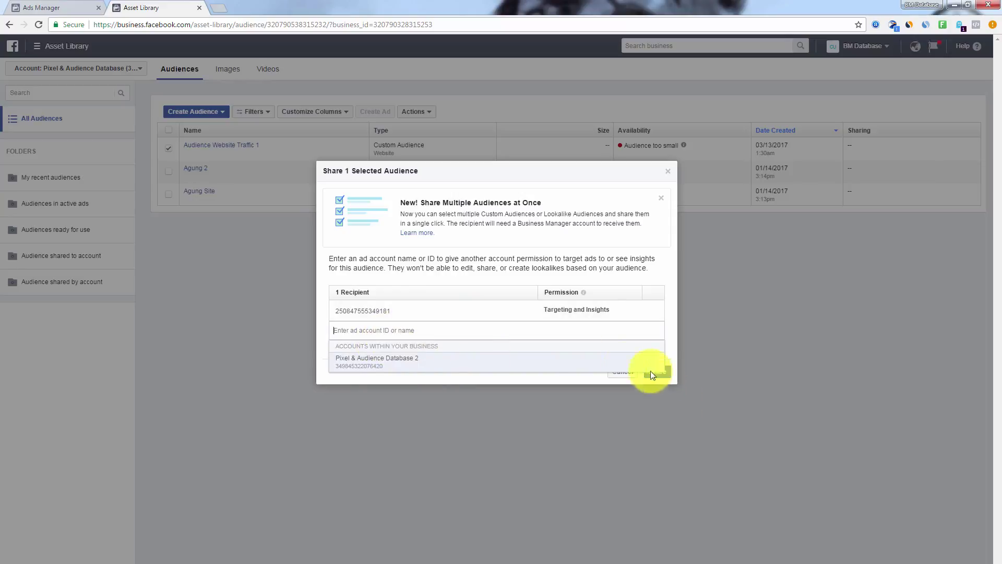
left_click(516, 379)
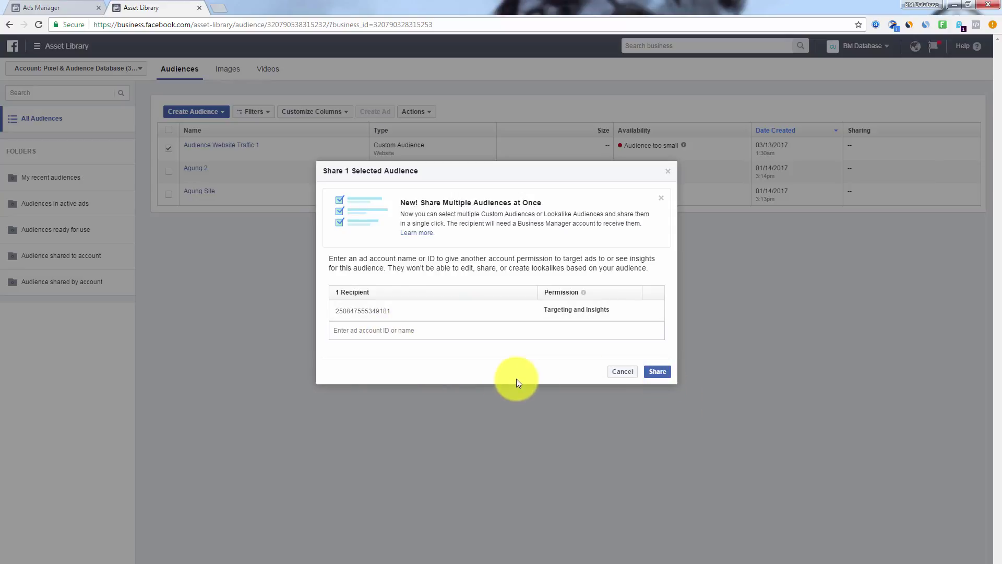
left_click(657, 372)
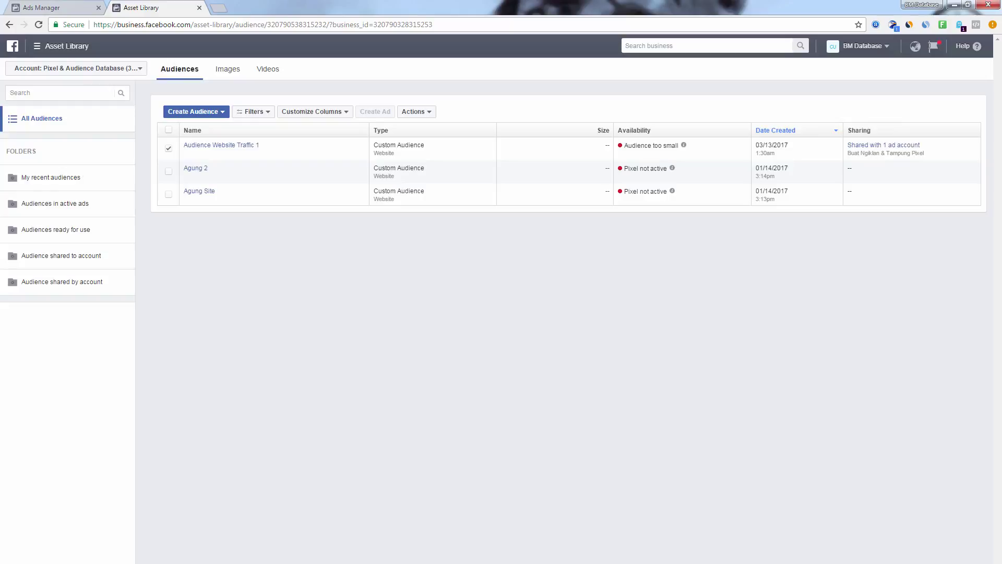
Bring up the Buat Ngiklan & Tampung Pixel window and open the notification about the audience shared by Pixel & Audience Database
left_click_drag(1001, 139, 562, 67)
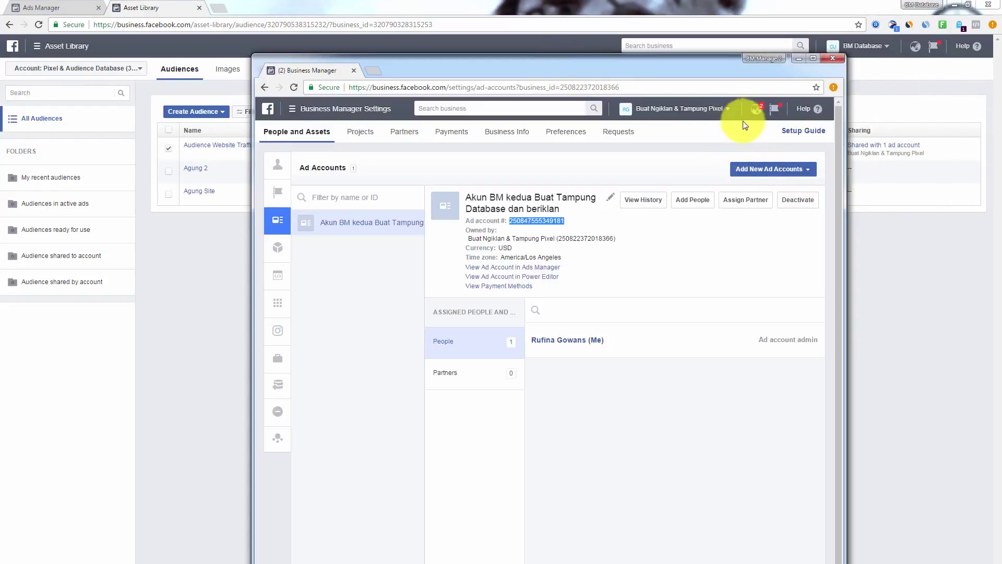
left_click(758, 111)
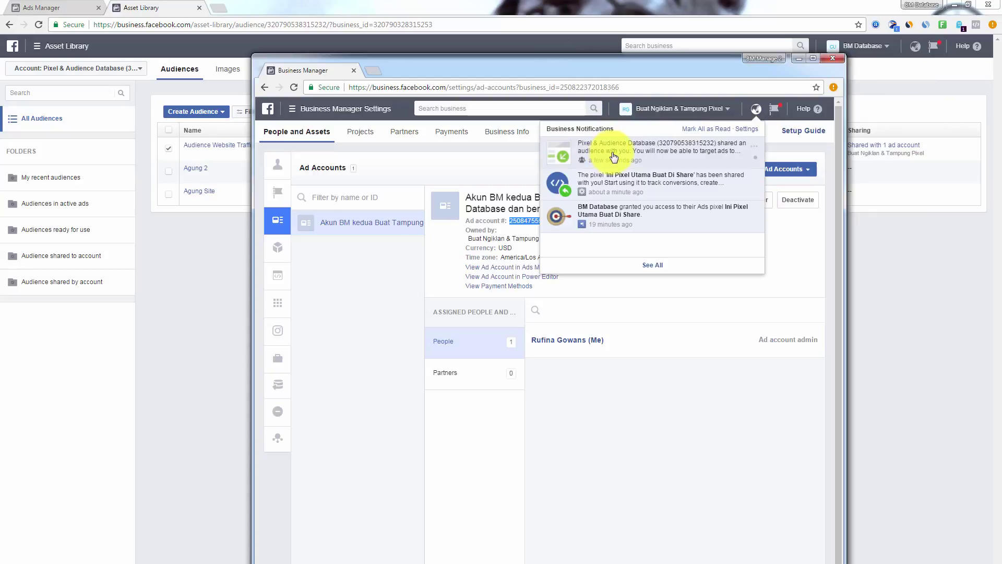
left_click(665, 155)
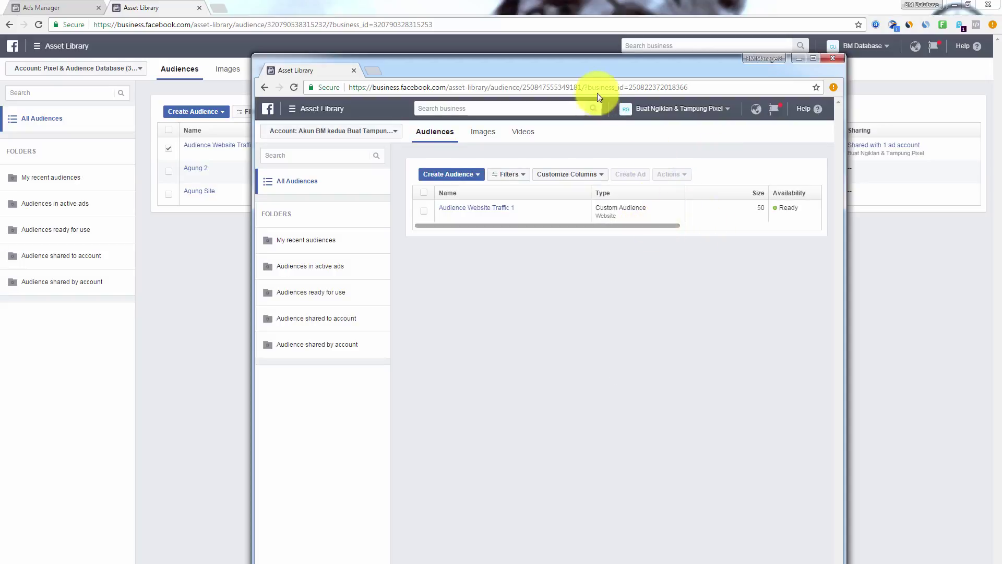
Examine the sharing source, creation date and rule details of Audience Website Traffic 1 in the receiving account's audience library
left_click_drag(535, 70, 473, 54)
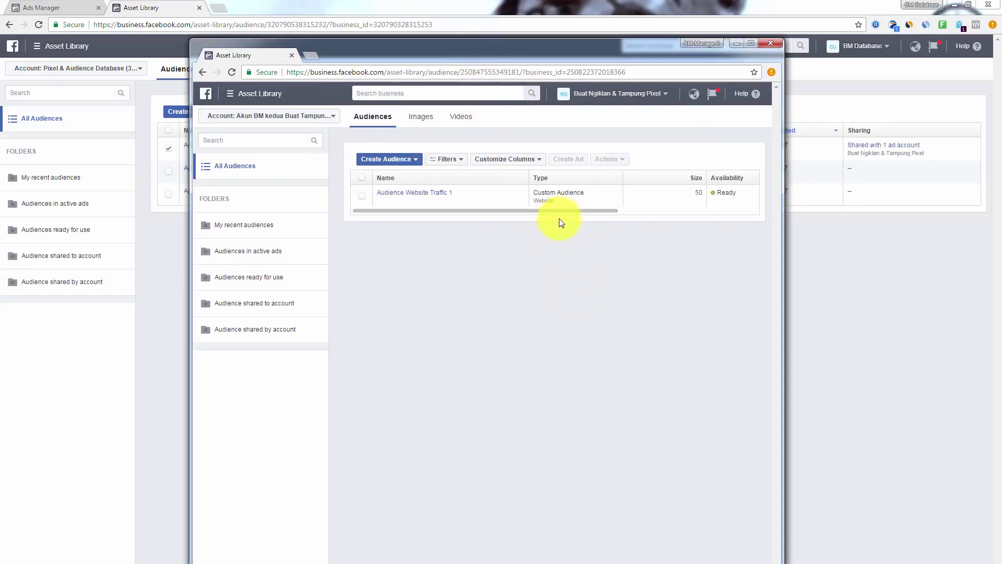
left_click_drag(562, 209, 664, 210)
left_click_drag(701, 215, 711, 214)
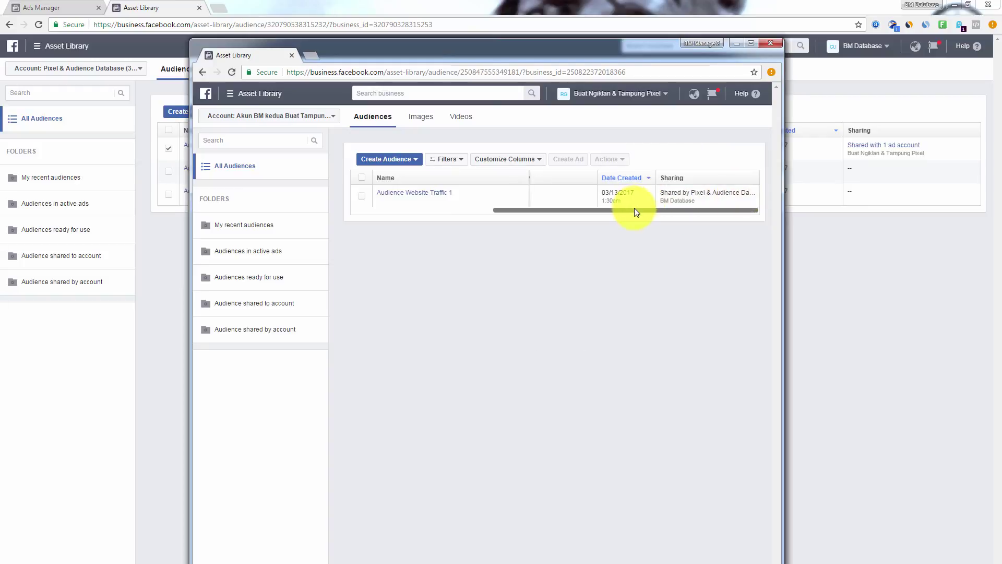
left_click_drag(634, 209, 470, 215)
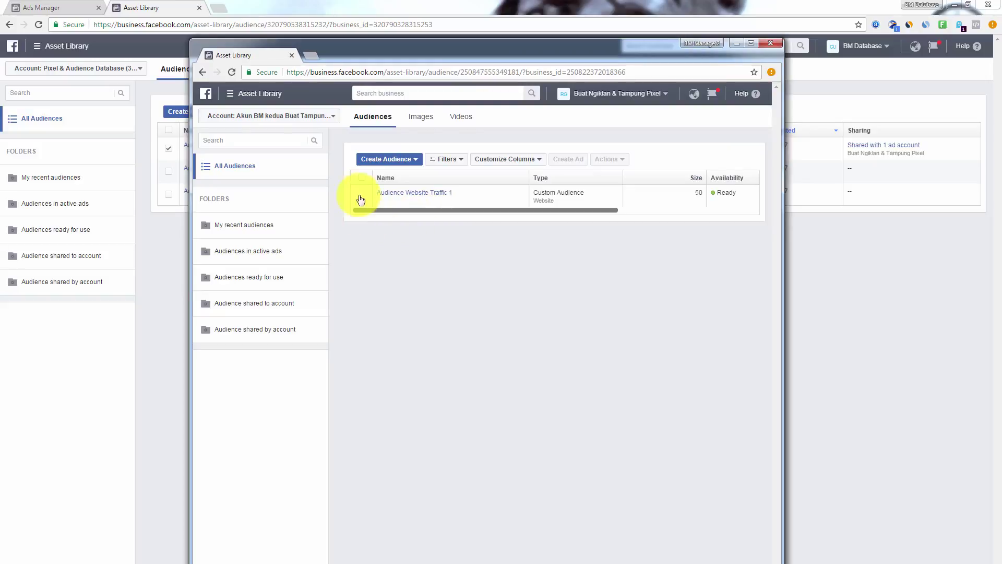
mouse_move(423, 193)
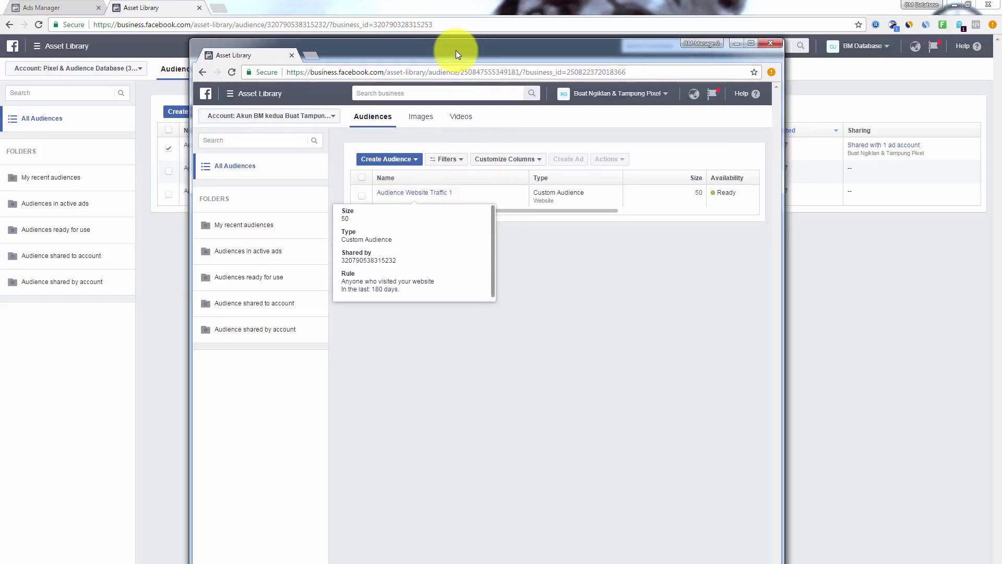
Back in BM Database, deselect Audience Website Traffic 1, select the two audiences dated 01/14/2017 and open the dialog for sharing them
left_click_drag(455, 50, 1001, 126)
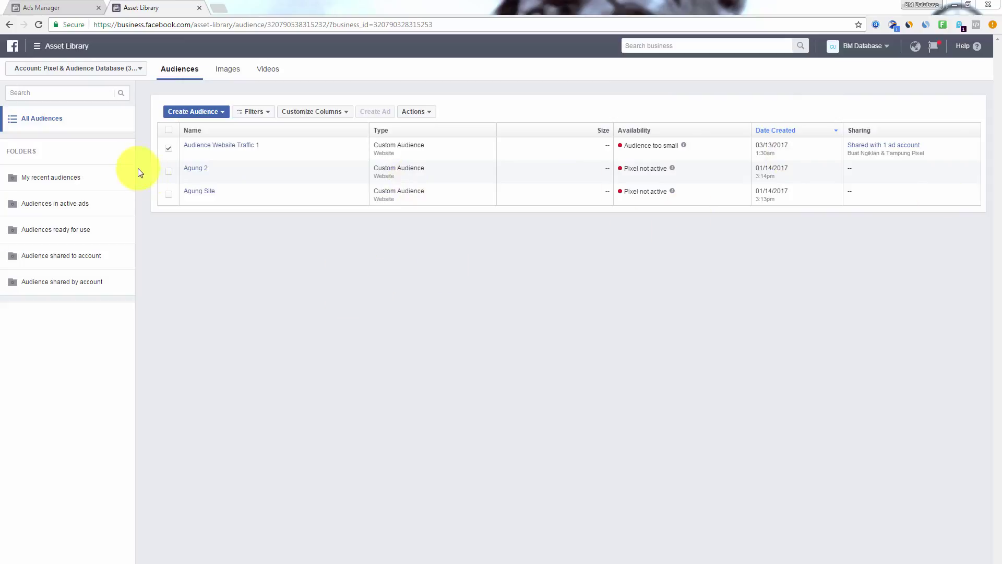
left_click(168, 149)
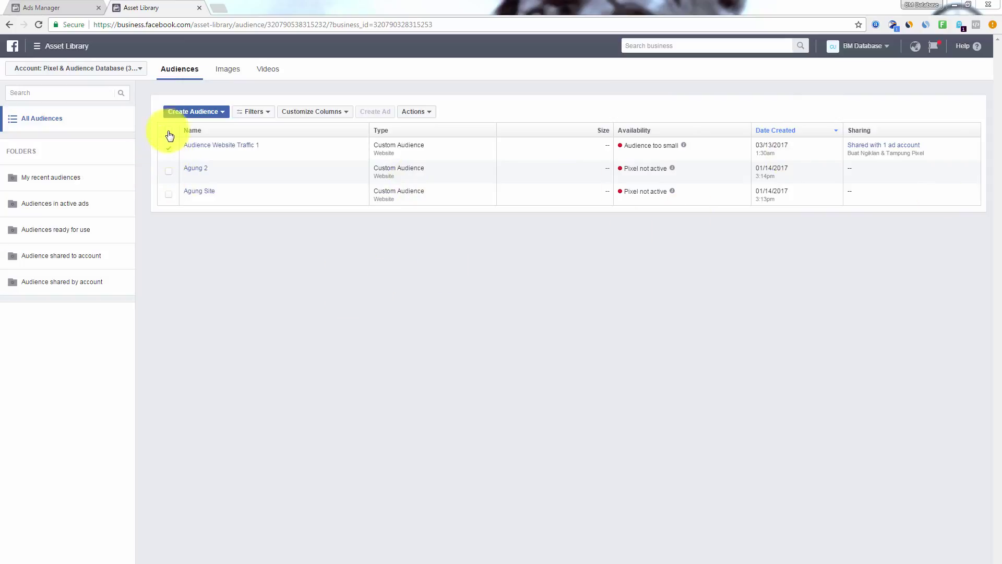
left_click(168, 172)
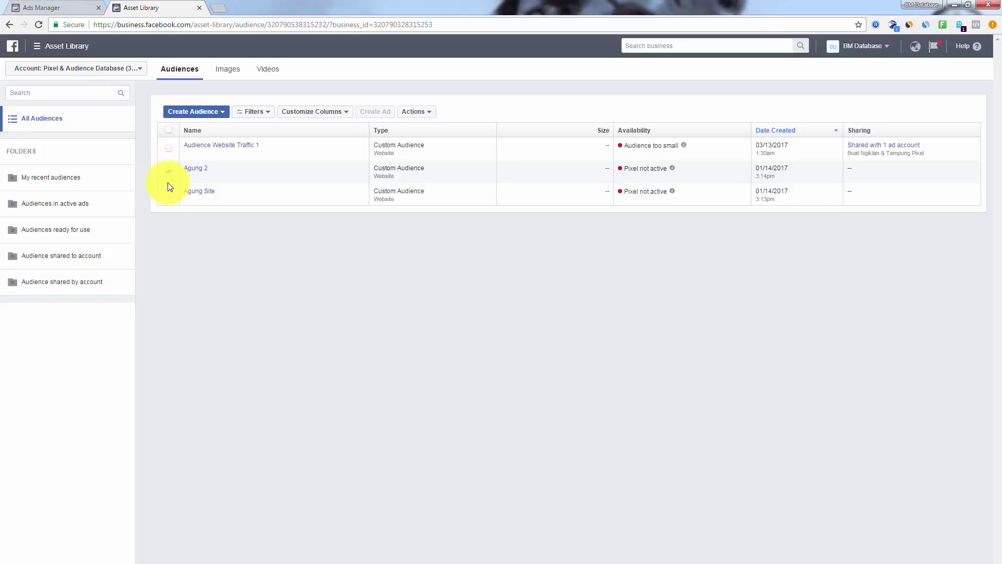
left_click(168, 194)
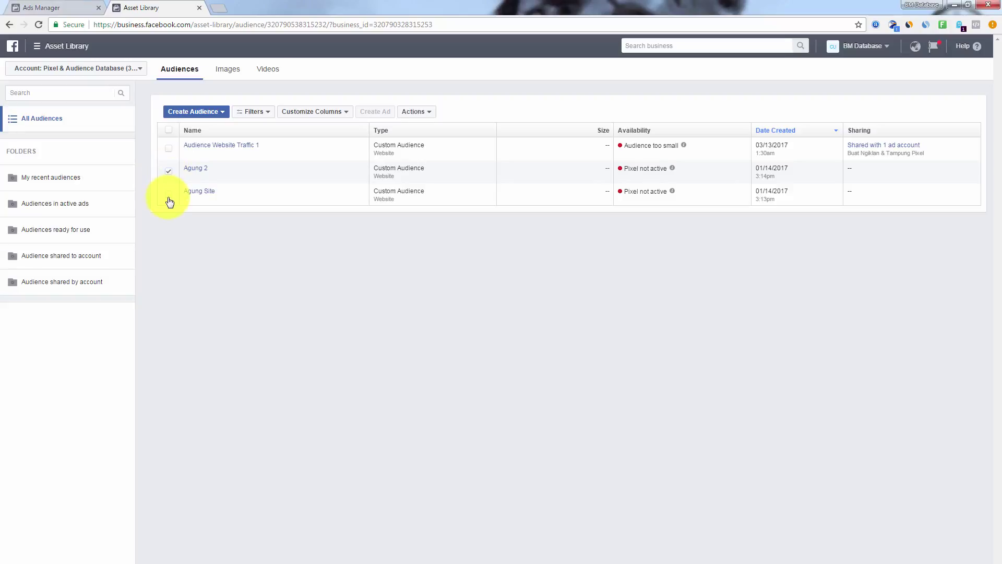
left_click(416, 112)
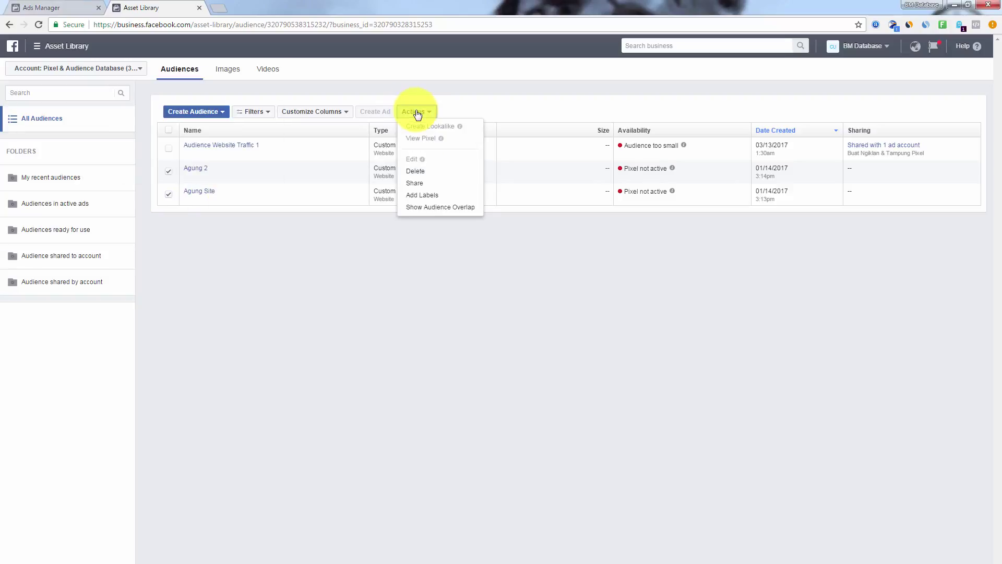
left_click(420, 183)
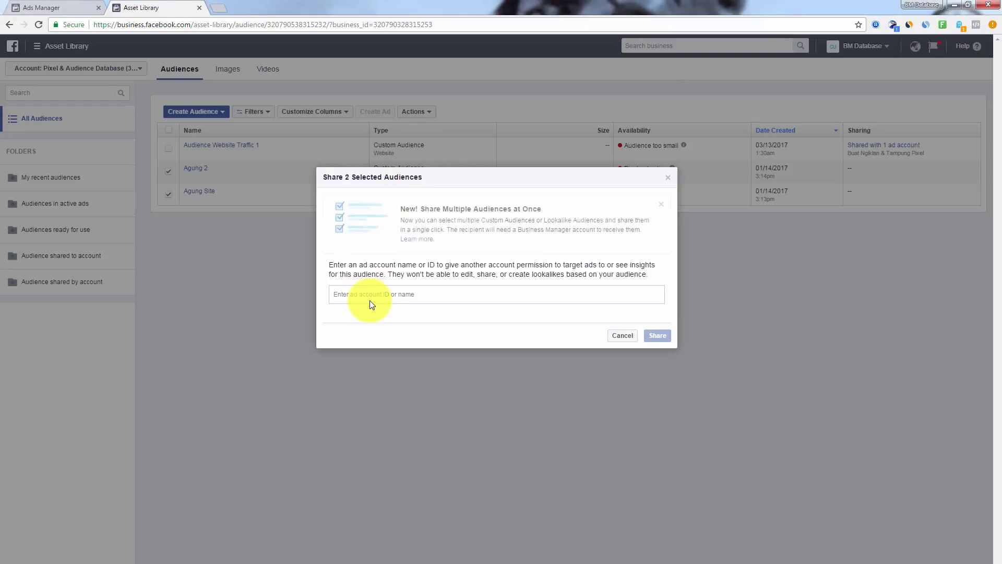
Share the two selected audiences with the ad account whose ID was copied and reload the audience library
left_click(381, 293)
right_click(375, 293)
left_click(424, 361)
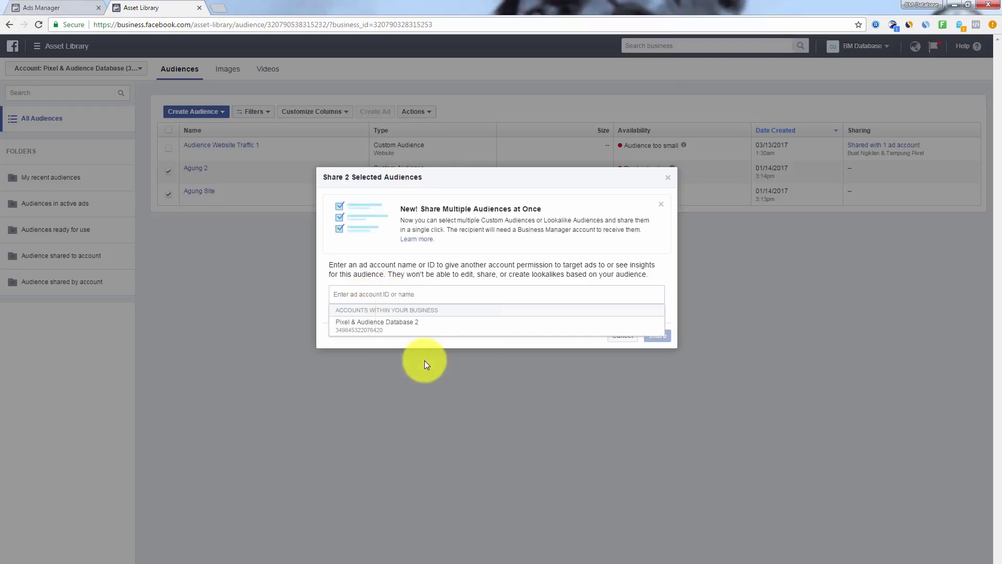
left_click(383, 329)
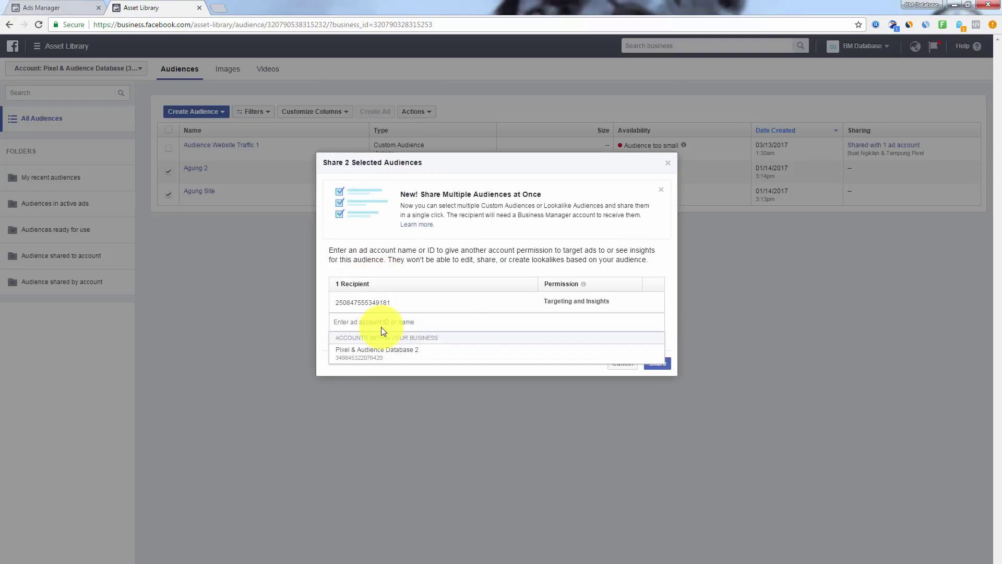
left_click(673, 335)
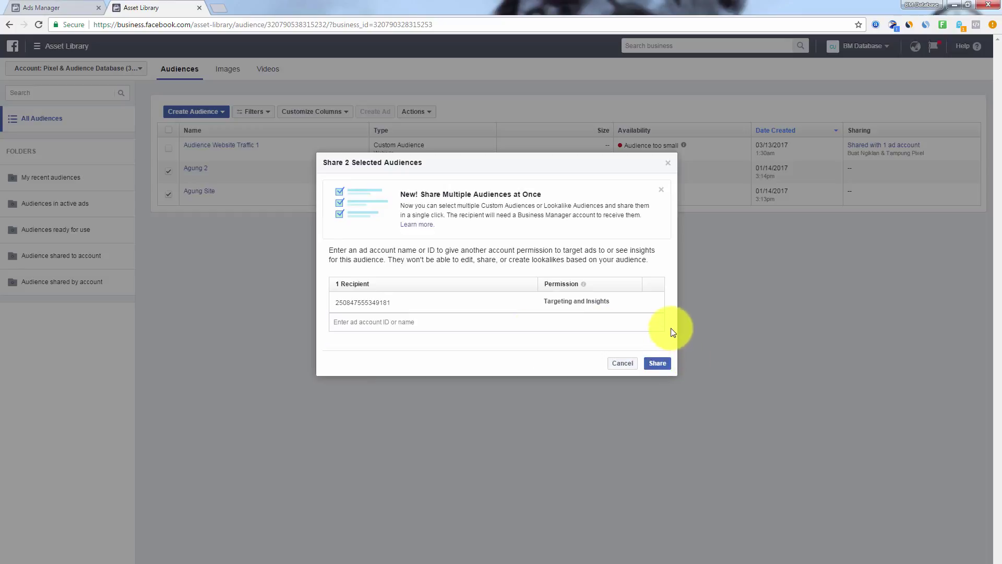
left_click(658, 363)
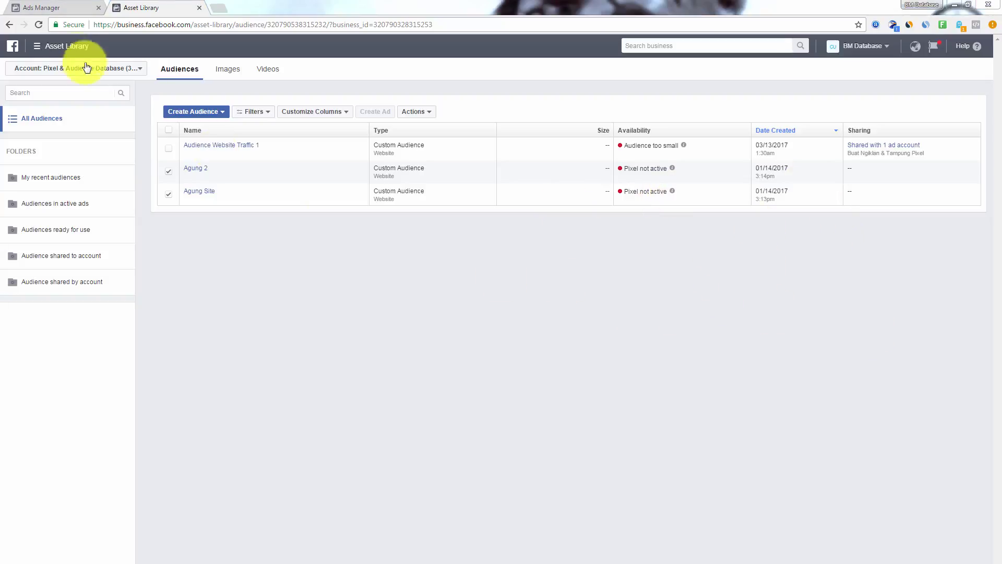
left_click(38, 25)
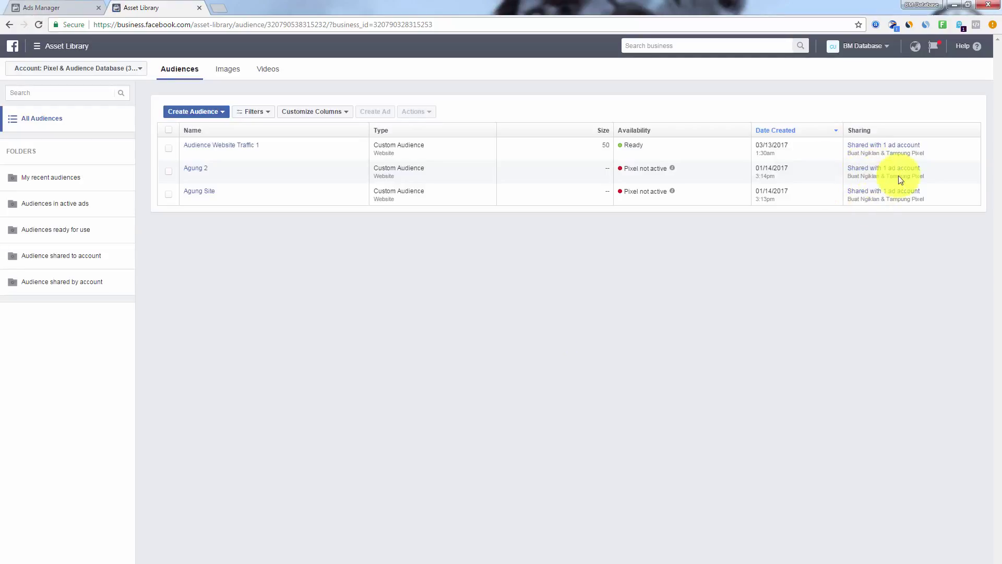
Check the notifications of Buat Ngiklan & Tampung Pixel and reload its audience library to look over the shared audiences
left_click_drag(1001, 105, 434, 50)
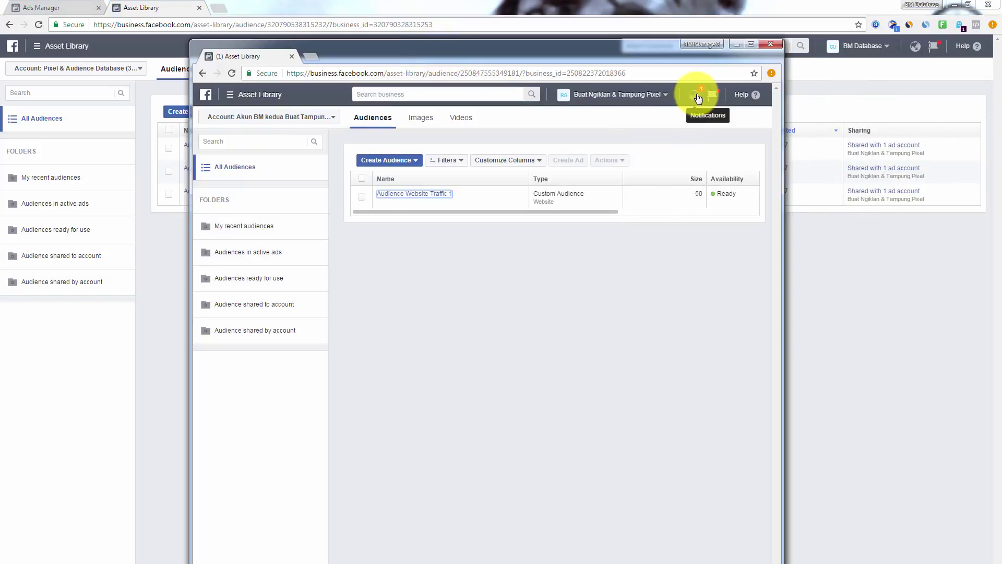
left_click(696, 96)
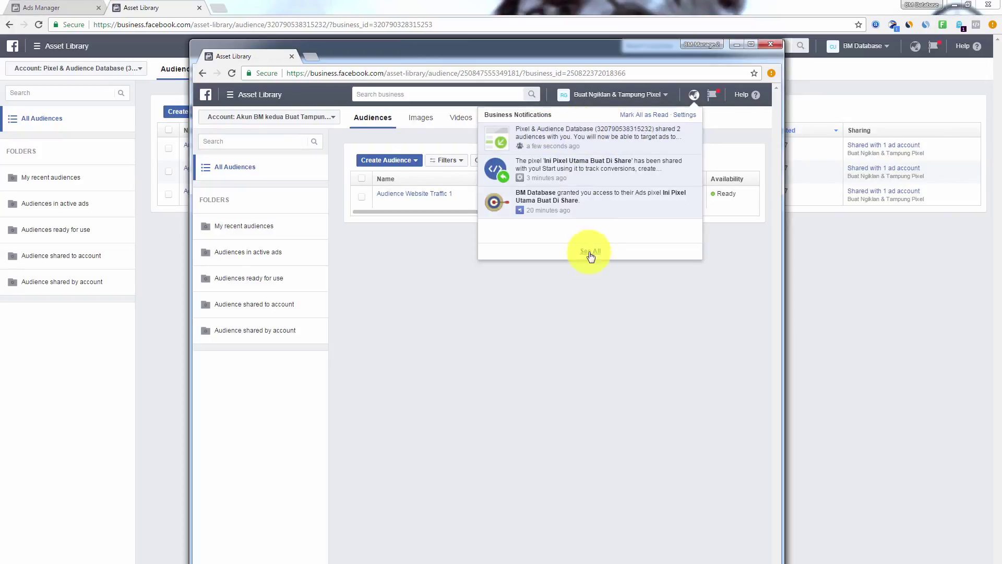
left_click(578, 318)
left_click(230, 73)
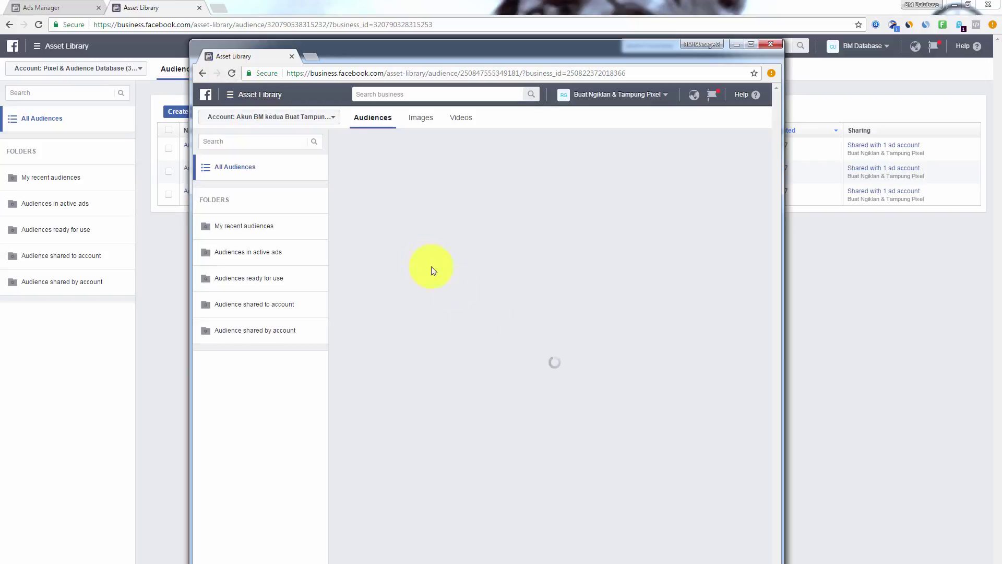
mouse_move(381, 211)
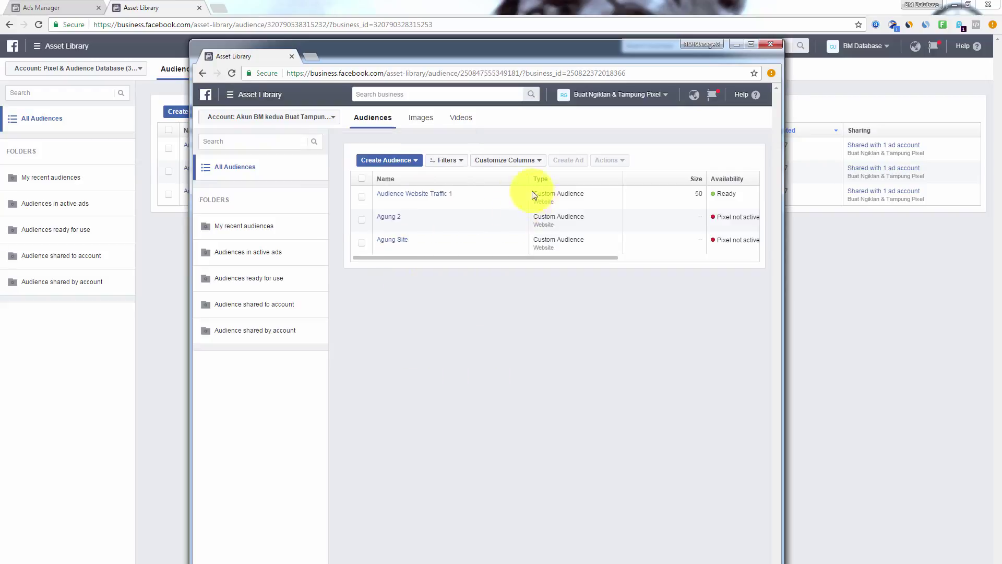
mouse_move(503, 257)
left_mouse_down()
mouse_move(656, 265)
mouse_move(497, 264)
left_mouse_up()
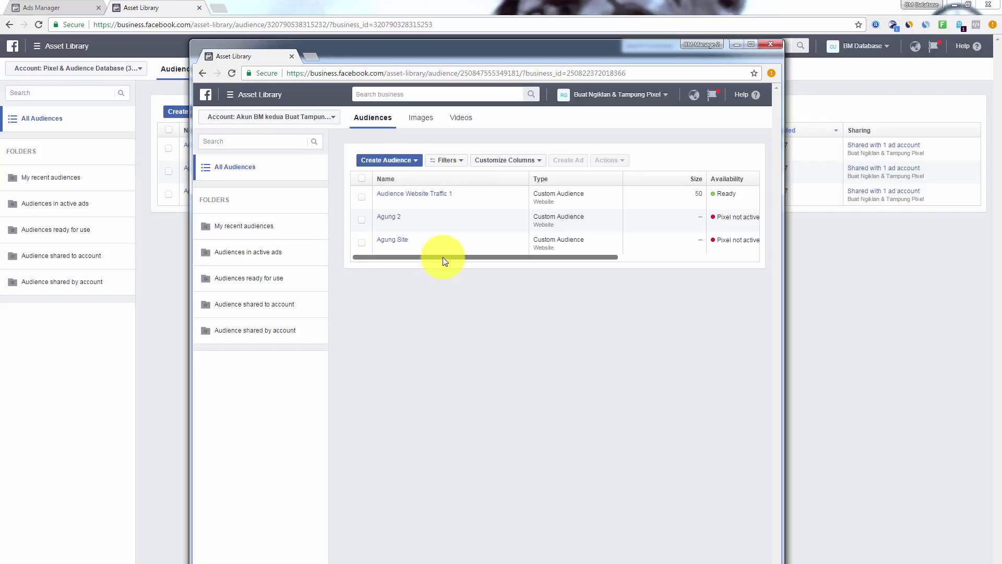
mouse_move(442, 256)
left_mouse_down()
mouse_move(455, 257)
mouse_move(431, 258)
left_mouse_up()
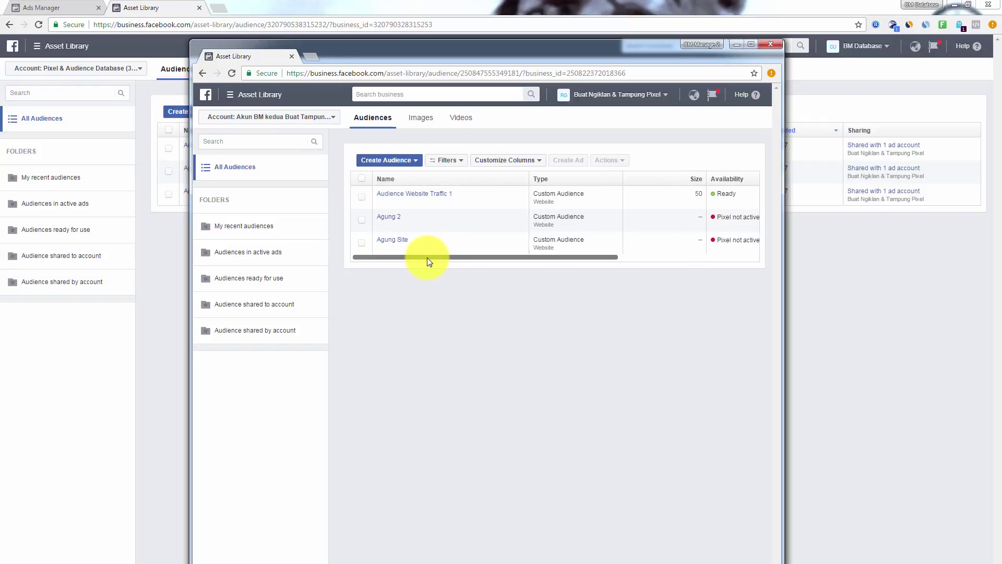